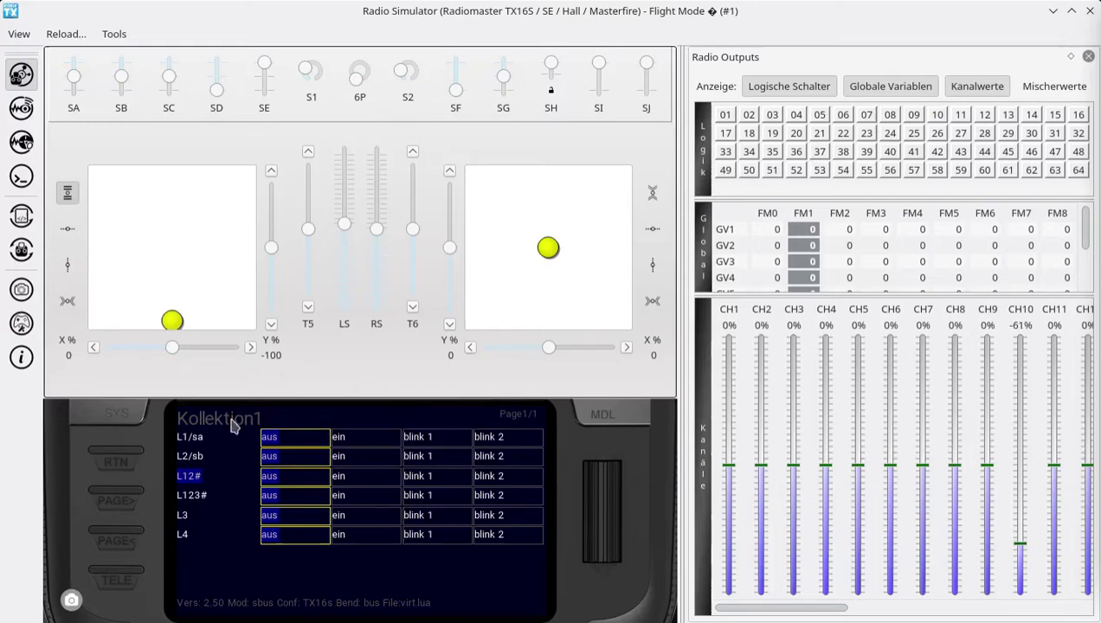
Move switch SA through its up, middle and down positions to operate L1/sa, and return SA to up
mouse_move(232, 416)
left_mouse_down()
mouse_move(170, 443)
mouse_move(166, 520)
mouse_move(215, 550)
mouse_move(253, 480)
mouse_move(229, 417)
left_mouse_up()
left_click_drag(157, 437, 170, 440)
left_click(76, 80)
left_click(75, 68)
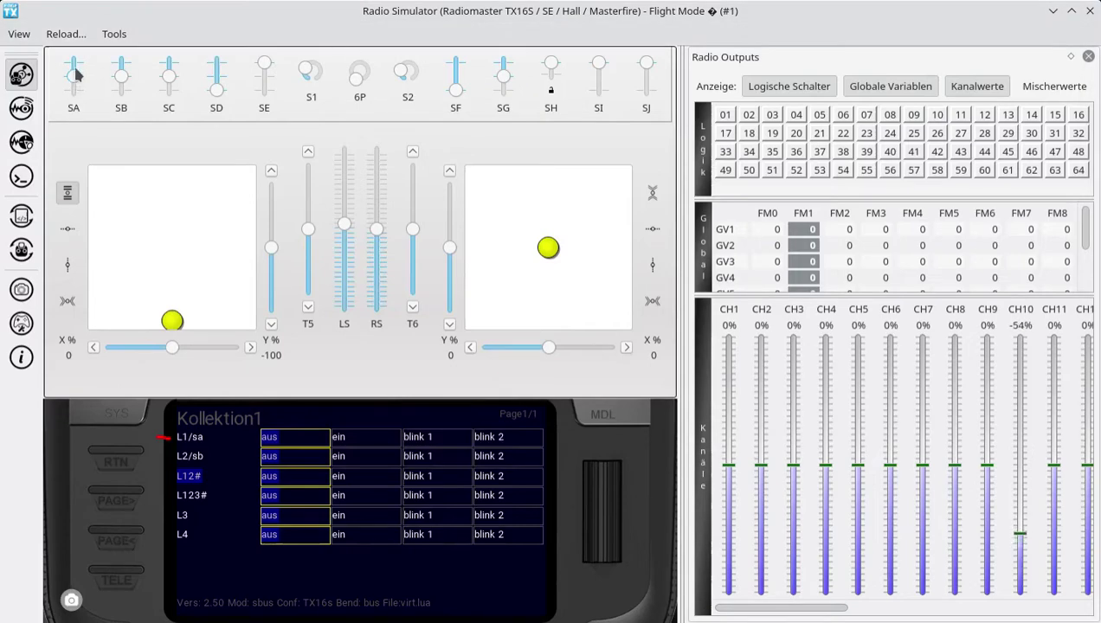
left_click(76, 76)
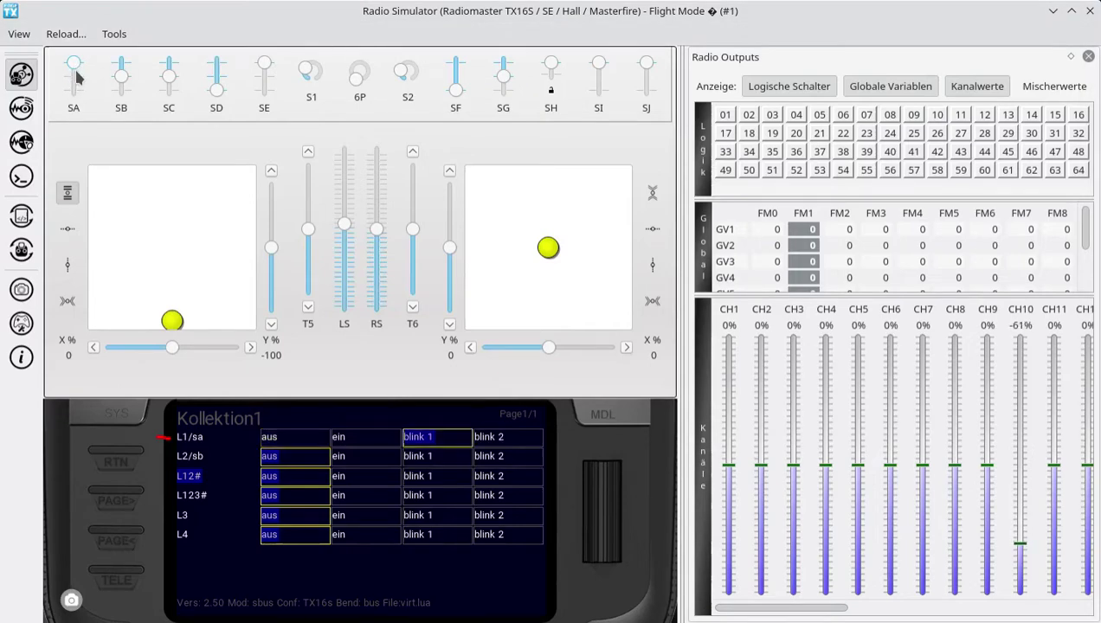
left_click(77, 86)
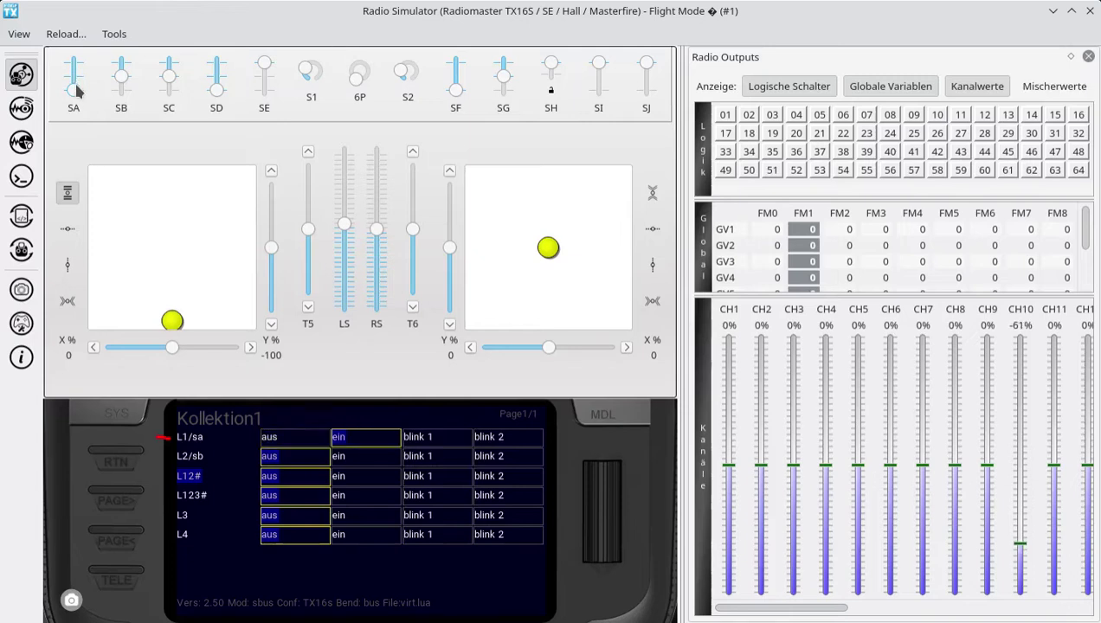
mouse_move(71, 50)
left_mouse_down()
mouse_move(65, 117)
mouse_move(102, 71)
left_mouse_up()
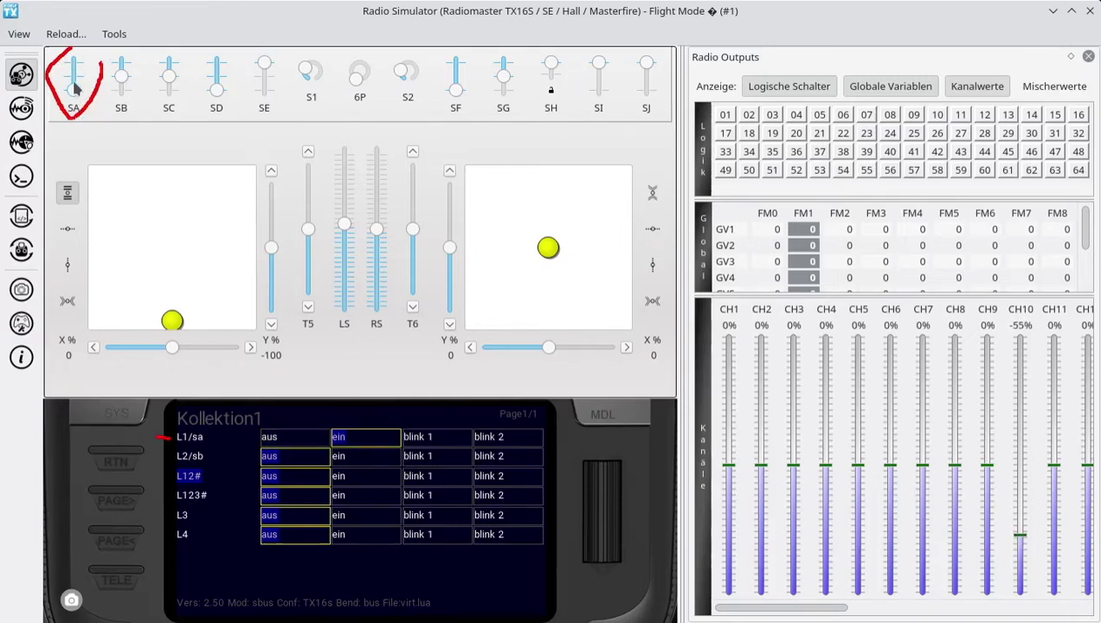
left_click(77, 81)
left_click(75, 71)
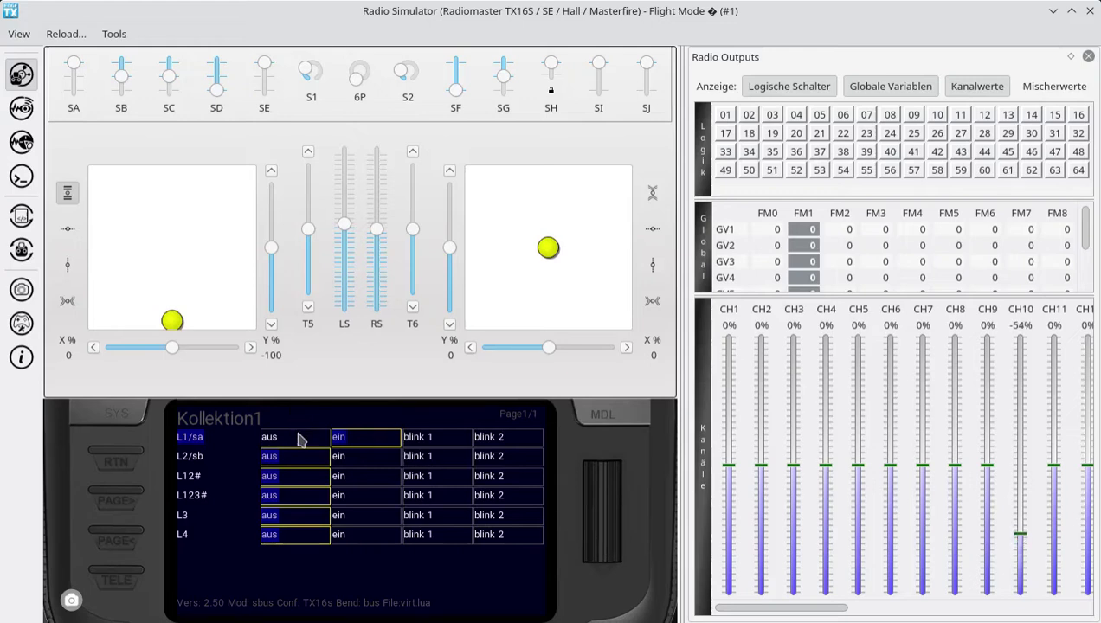
Switch L1/sa on the Kollektion1 page from ein to aus, on to blink 2, and back to aus
scroll(600, 545, "up", 1)
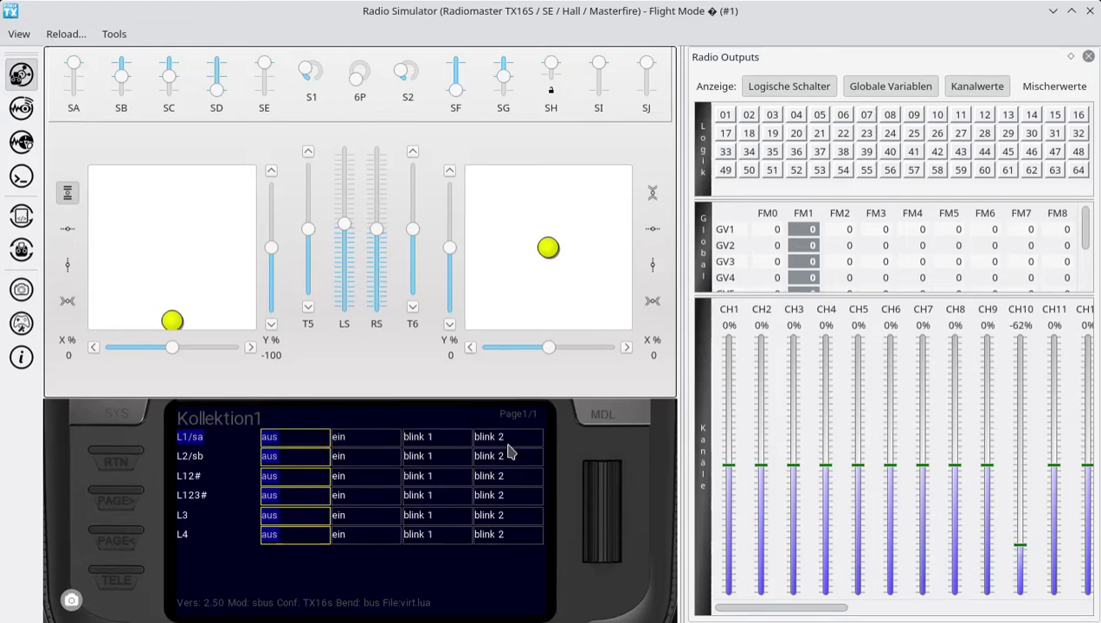
scroll(606, 564, "up", 1)
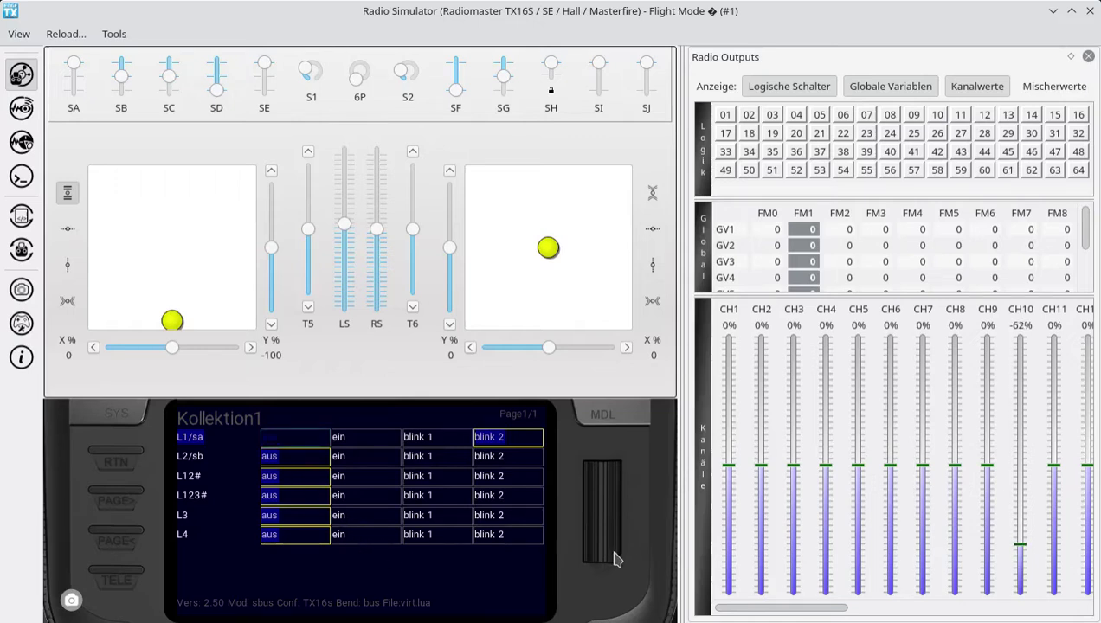
scroll(605, 561, "down", 1)
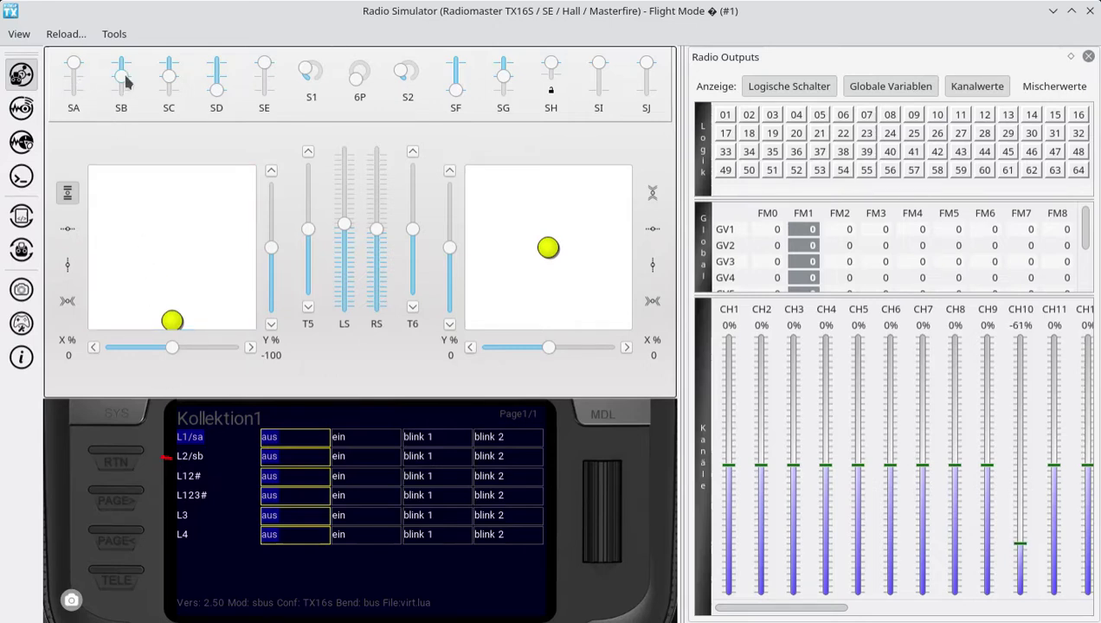
Operate L2/sb with switch SB by moving it down and back to its middle position
mouse_move(125, 79)
left_mouse_down()
mouse_move(127, 56)
mouse_move(130, 68)
left_mouse_up()
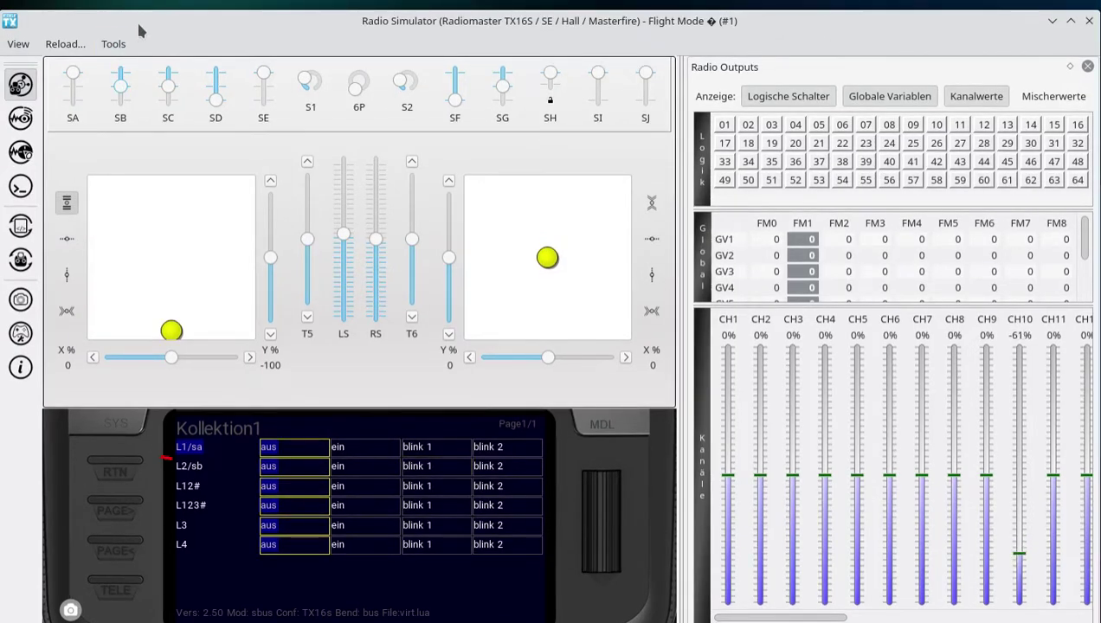
left_click_drag(137, 22, 139, 16)
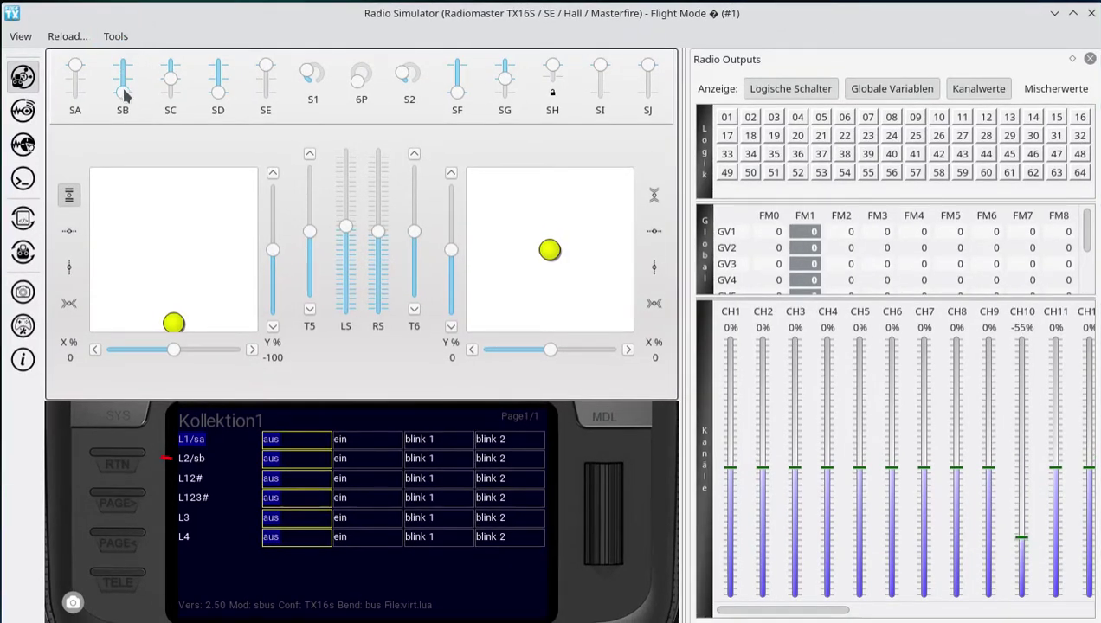
mouse_move(124, 79)
left_mouse_down()
mouse_move(126, 94)
mouse_move(127, 69)
mouse_move(128, 81)
left_mouse_up()
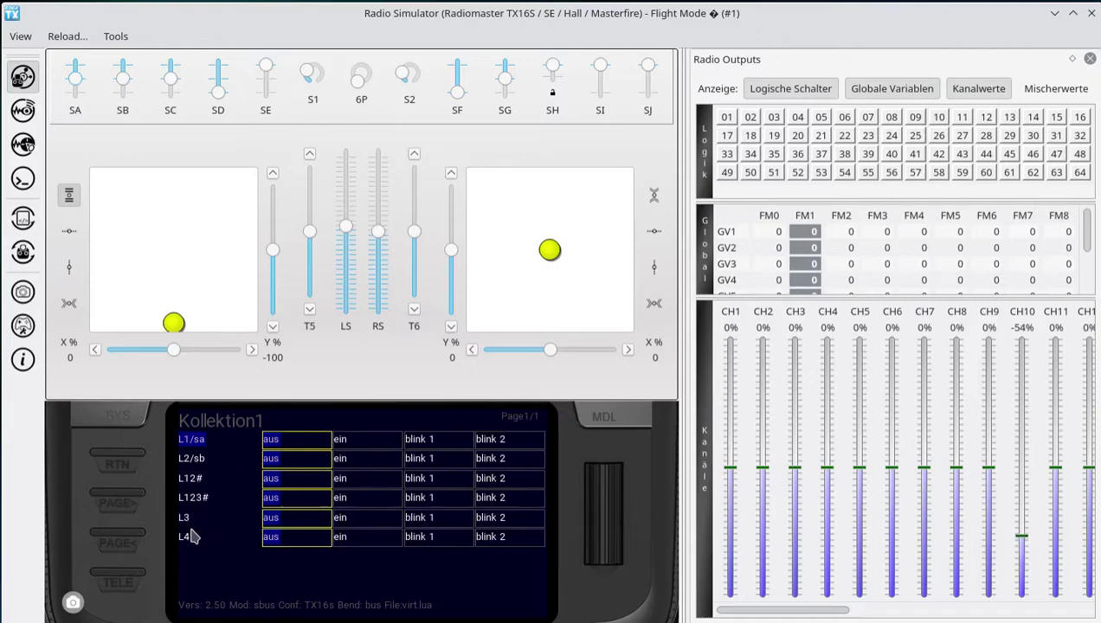
Set L3 to blink 1 on the Kollektion1 page and return it to aus
left_click(414, 519)
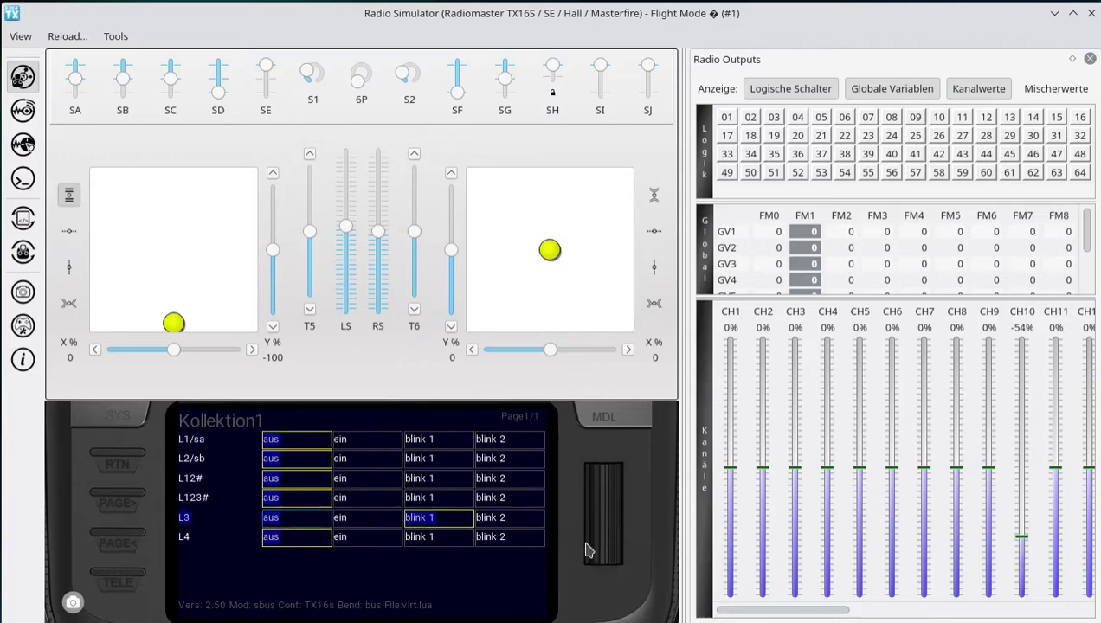
left_click(610, 554)
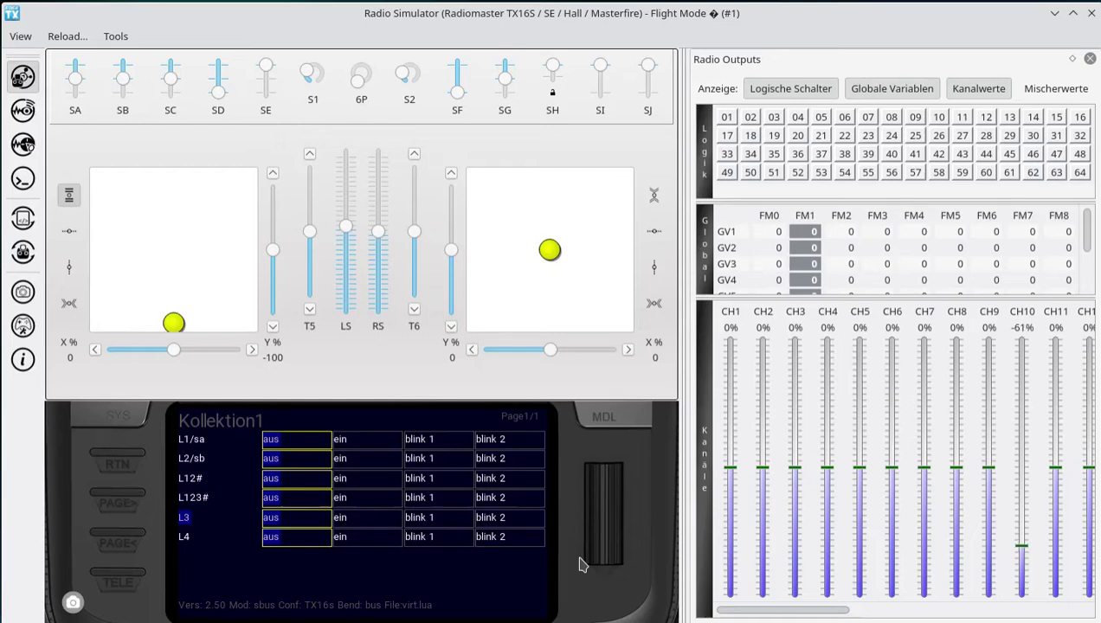
Set L1/sa and L2/sb individually to ein, and return each of them to aus
left_click(357, 442)
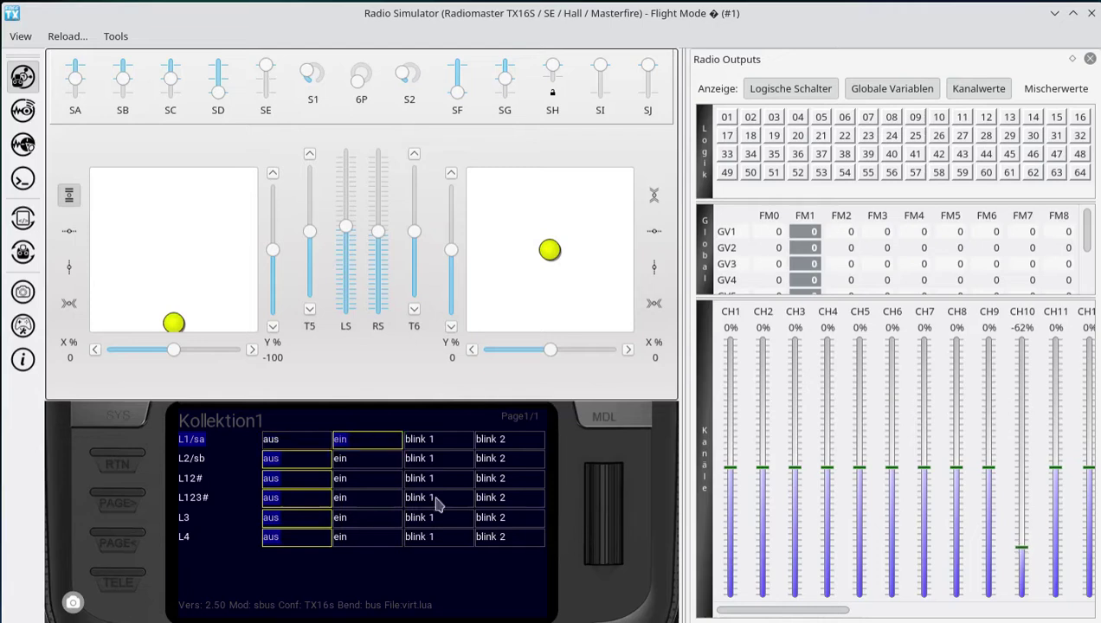
left_click(374, 466)
left_click(598, 554)
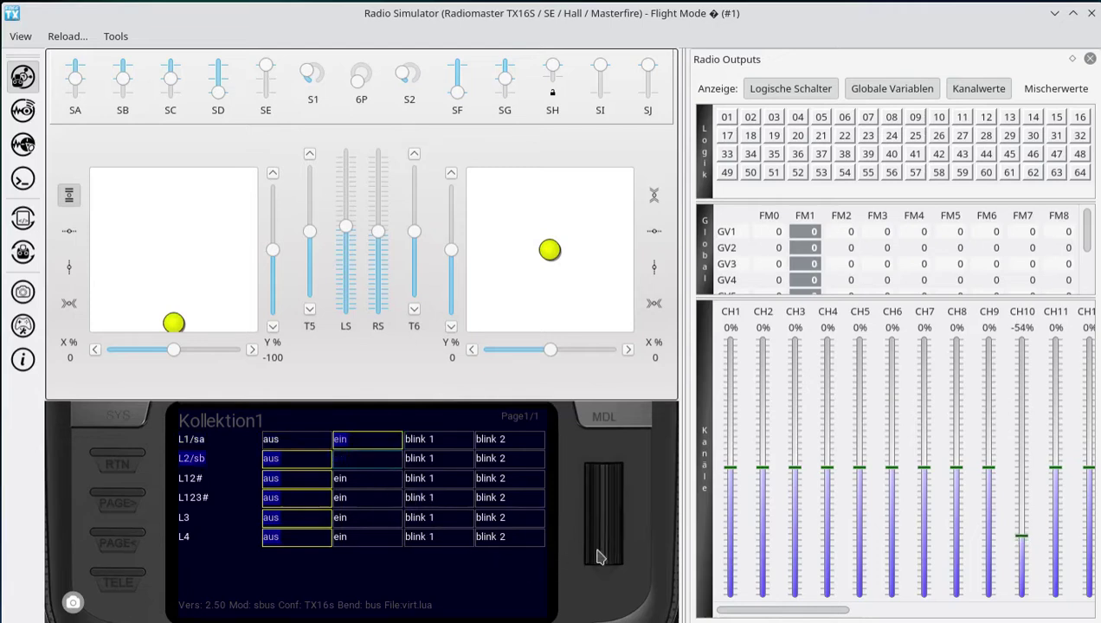
left_click(304, 445)
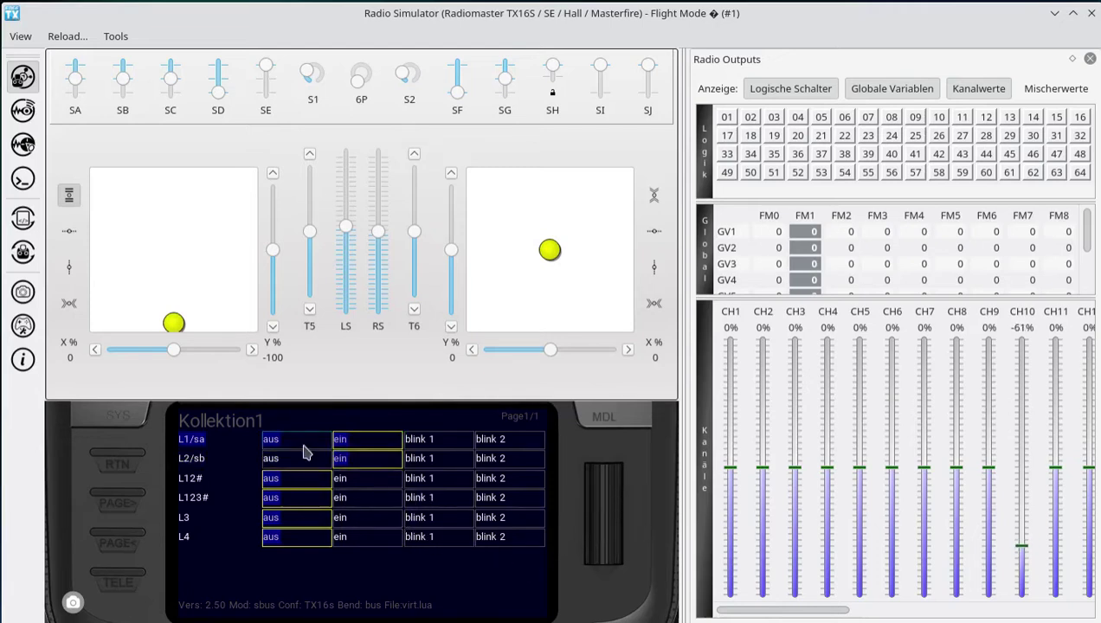
left_click(602, 556)
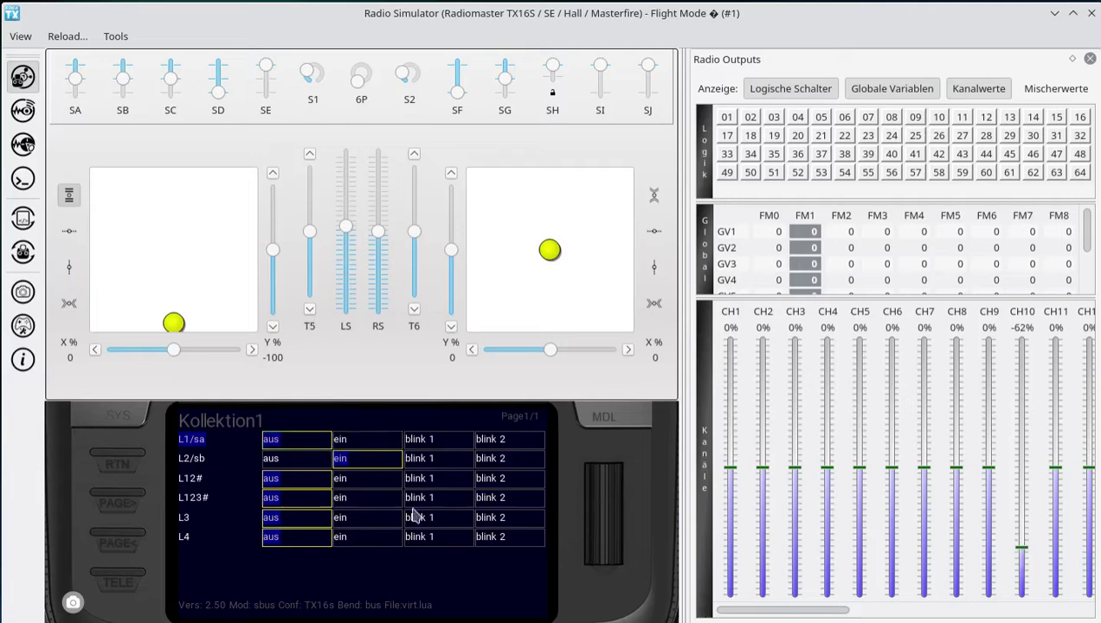
left_click(274, 458)
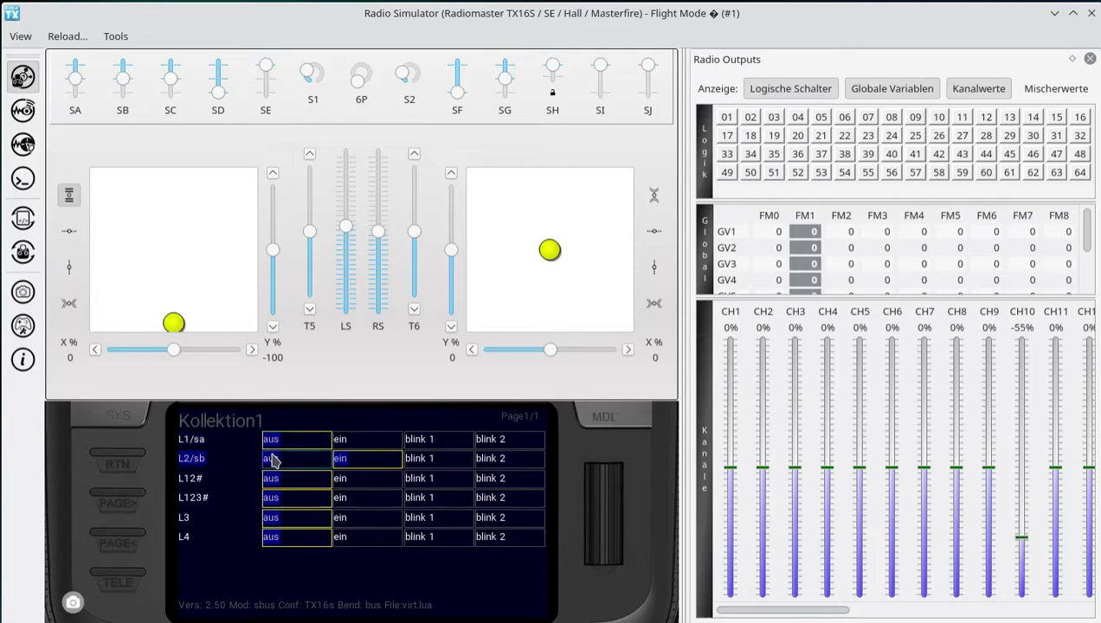
left_click(595, 561)
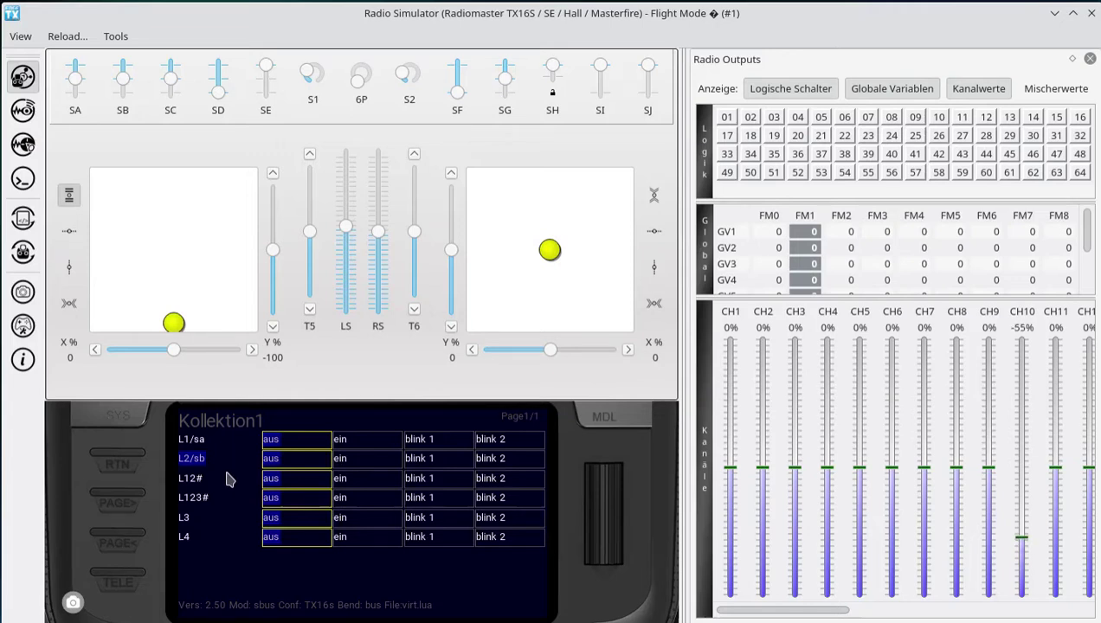
Switch the group function L12# to ein, and set L1/sa and L2/sb individually back to aus
mouse_move(213, 473)
left_mouse_down()
mouse_move(173, 466)
mouse_move(171, 487)
mouse_move(213, 492)
mouse_move(216, 473)
left_mouse_up()
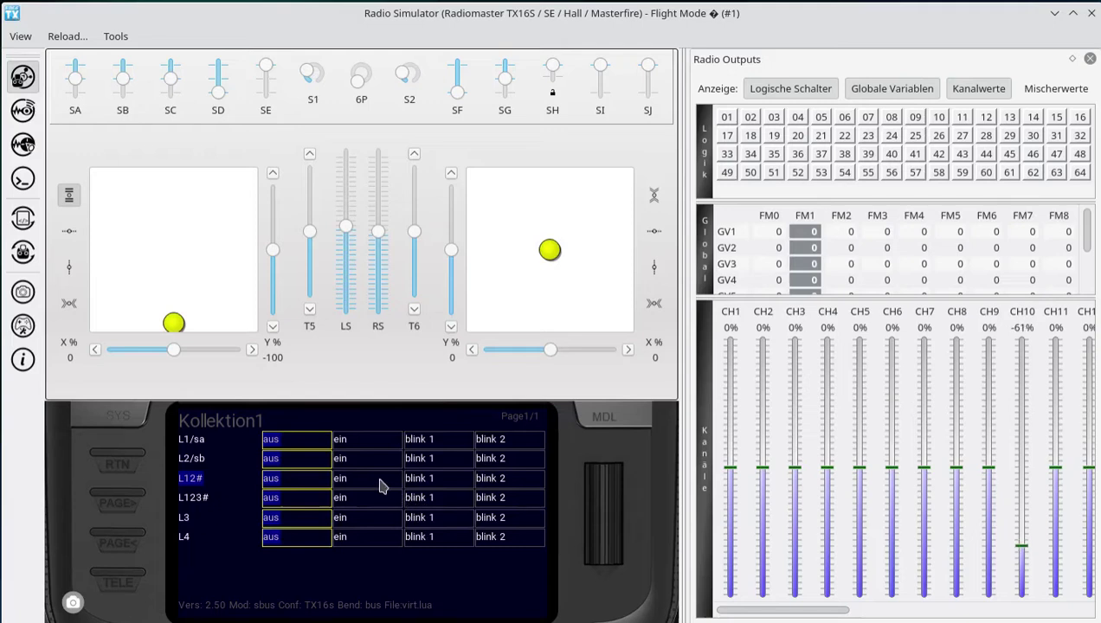
left_click(597, 550)
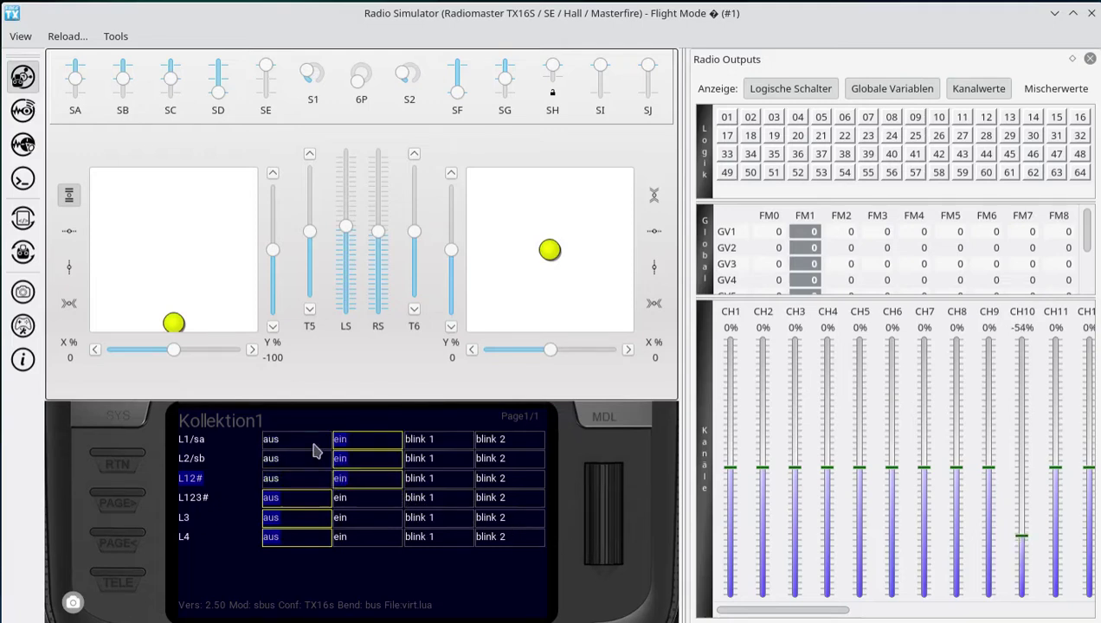
left_click(601, 563)
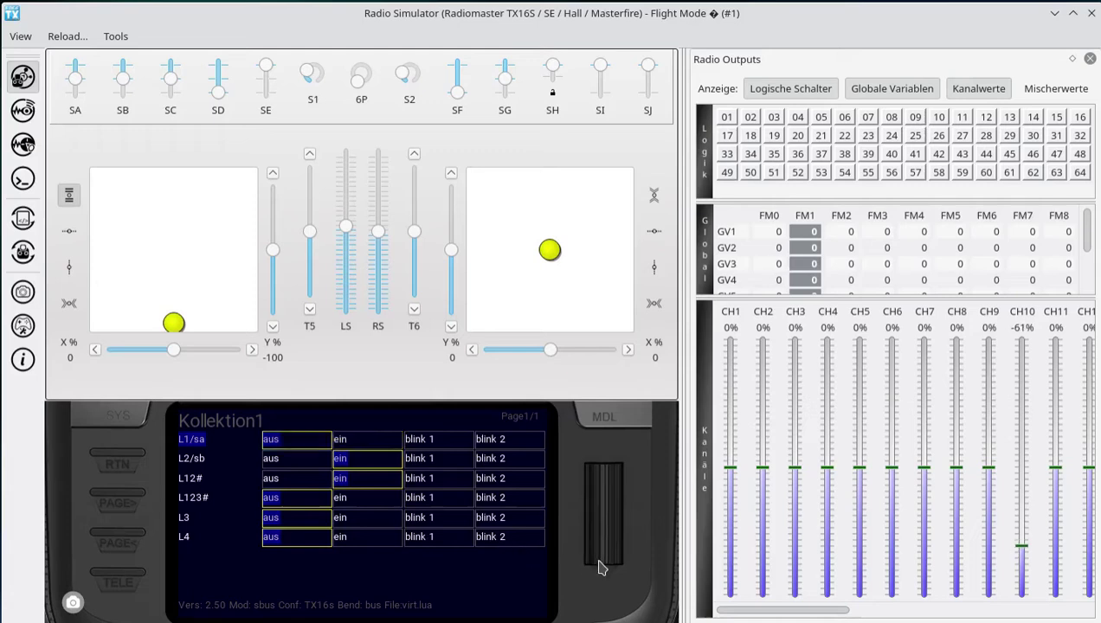
left_click(303, 460)
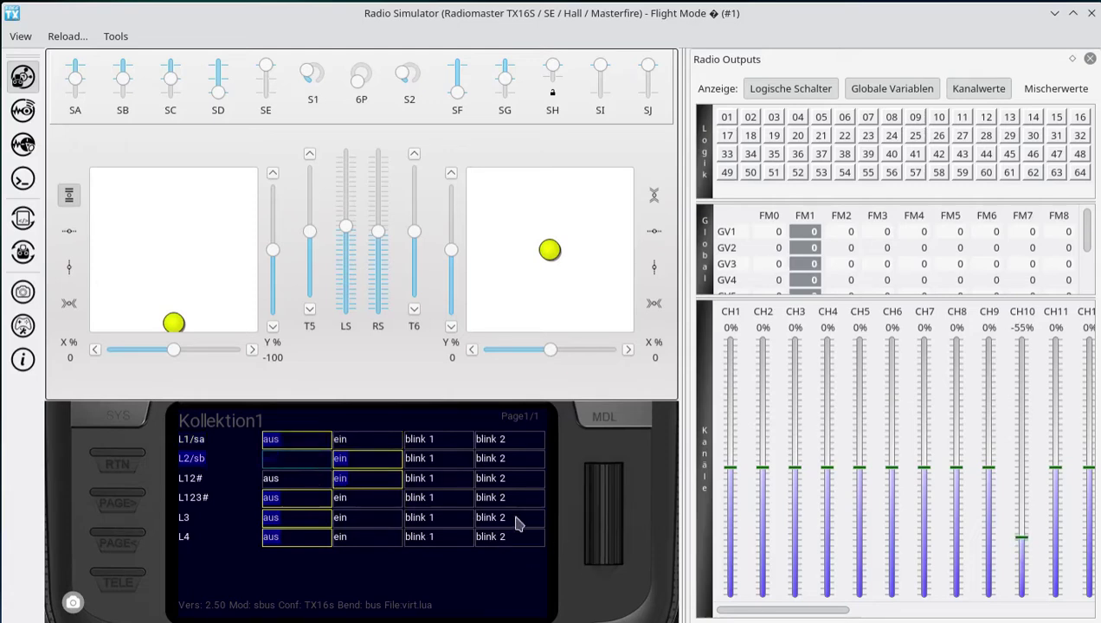
left_click(597, 554)
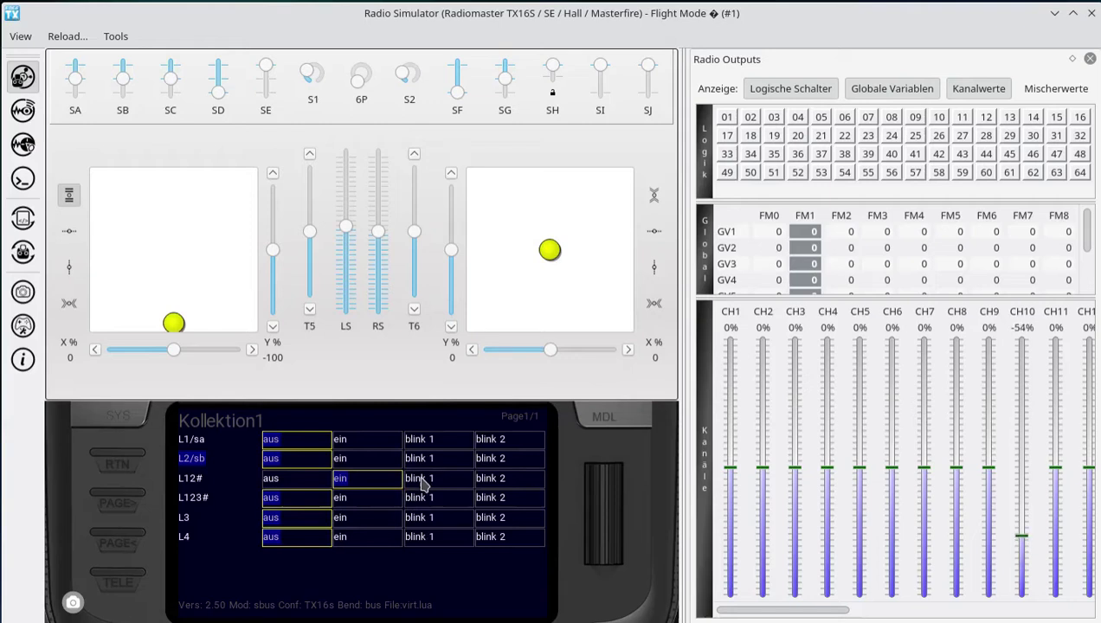
Set the group function L12# to blink 1 and return it to aus
left_click(422, 485)
left_click(600, 555)
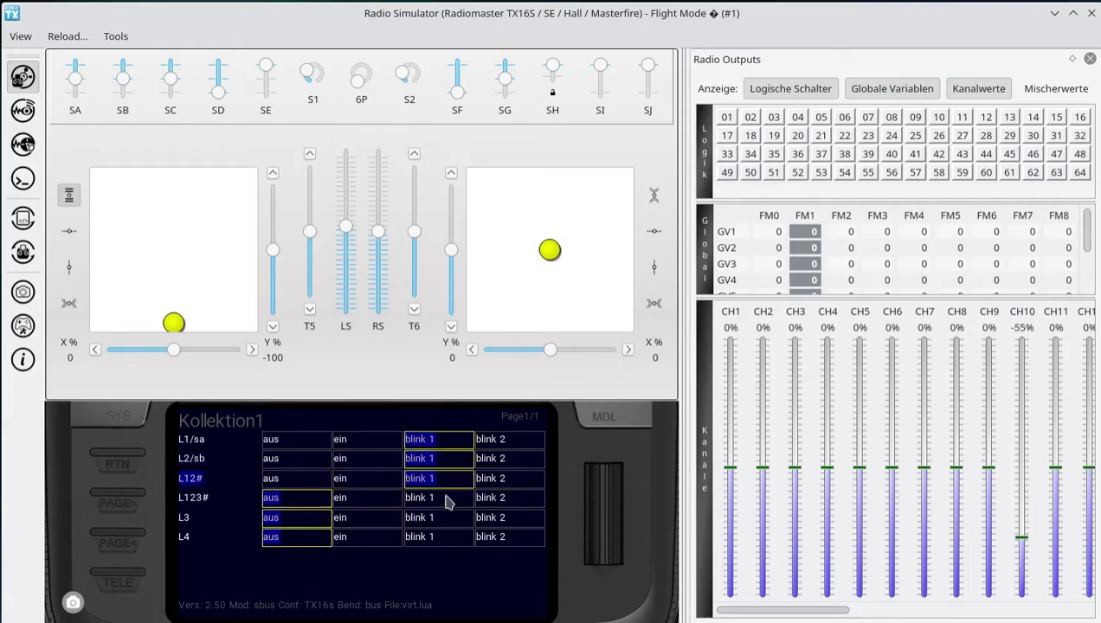
left_click(295, 479)
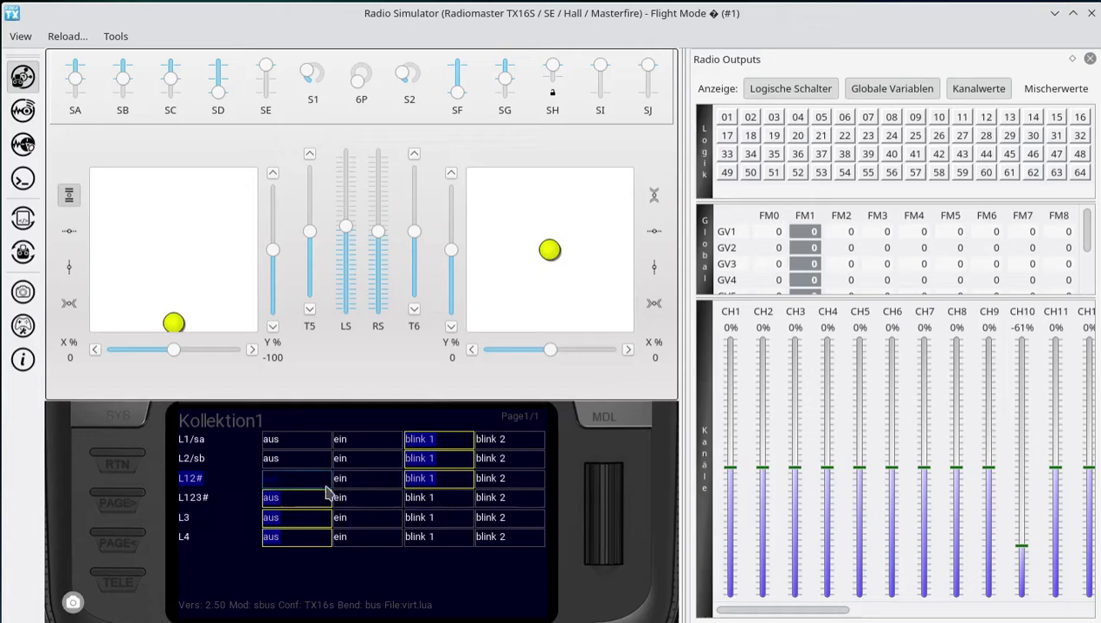
left_click(604, 563)
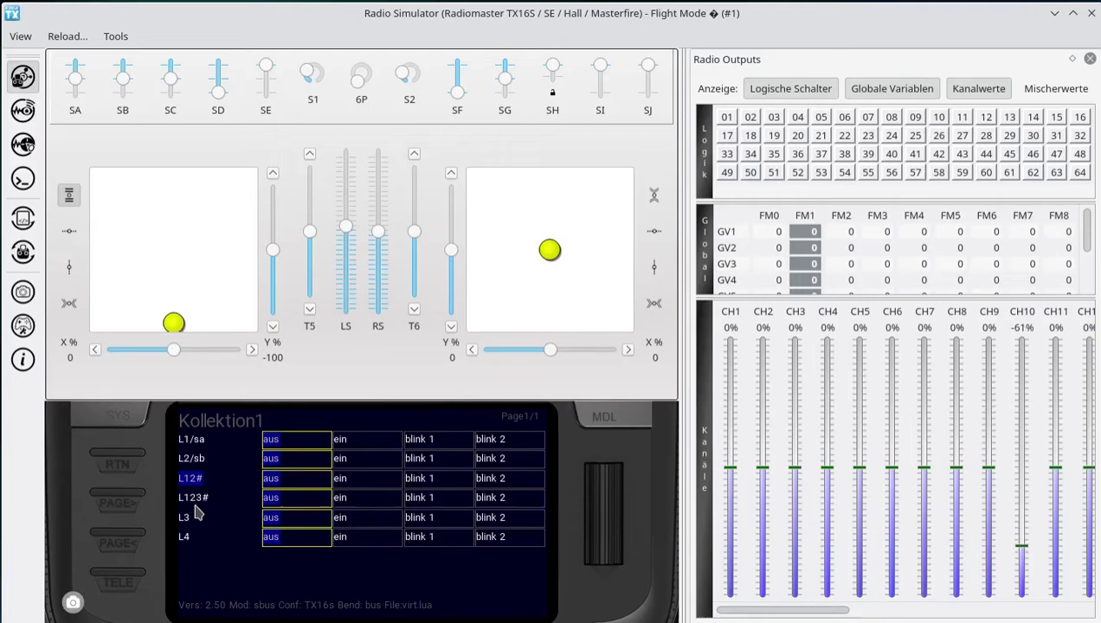
Set the group function L123# to blink 1 and return it to aus
left_click_drag(197, 508, 209, 509)
left_click(417, 507)
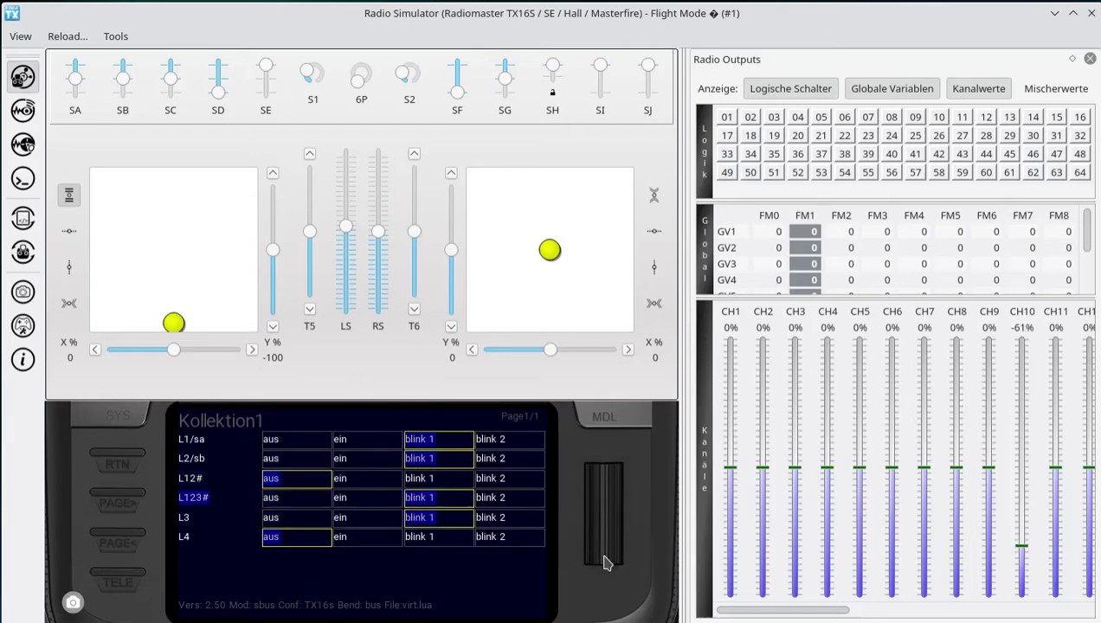
left_click(305, 504)
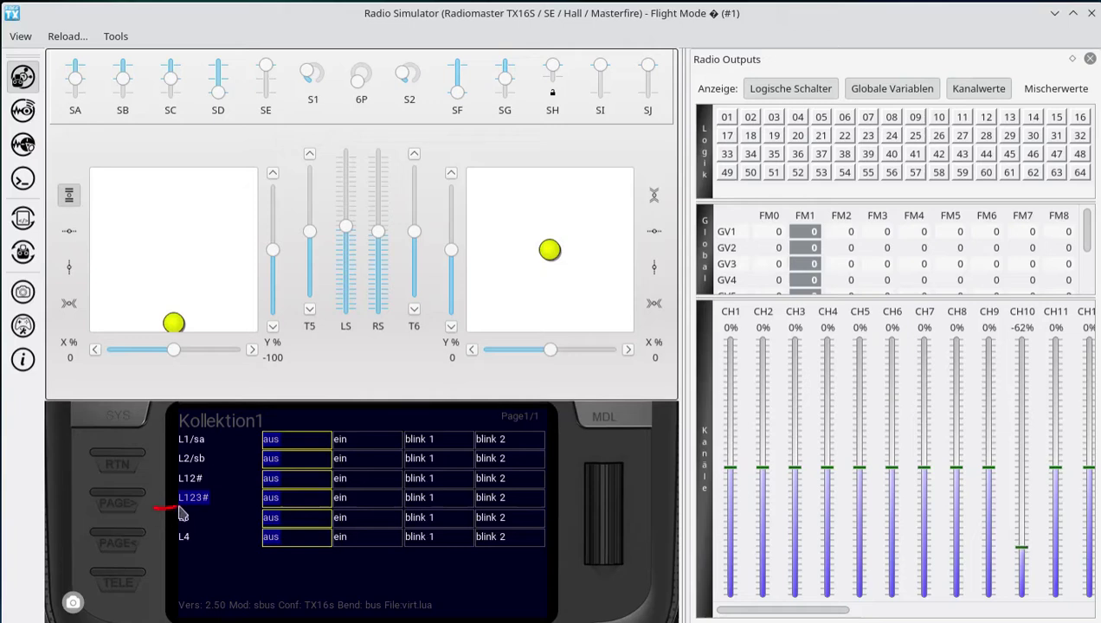
left_click_drag(180, 510, 207, 508)
Switch to Emacs and open the MODELS directory inside EDGELUA to locate the configuration file virt.lua
key("alt+Tab")
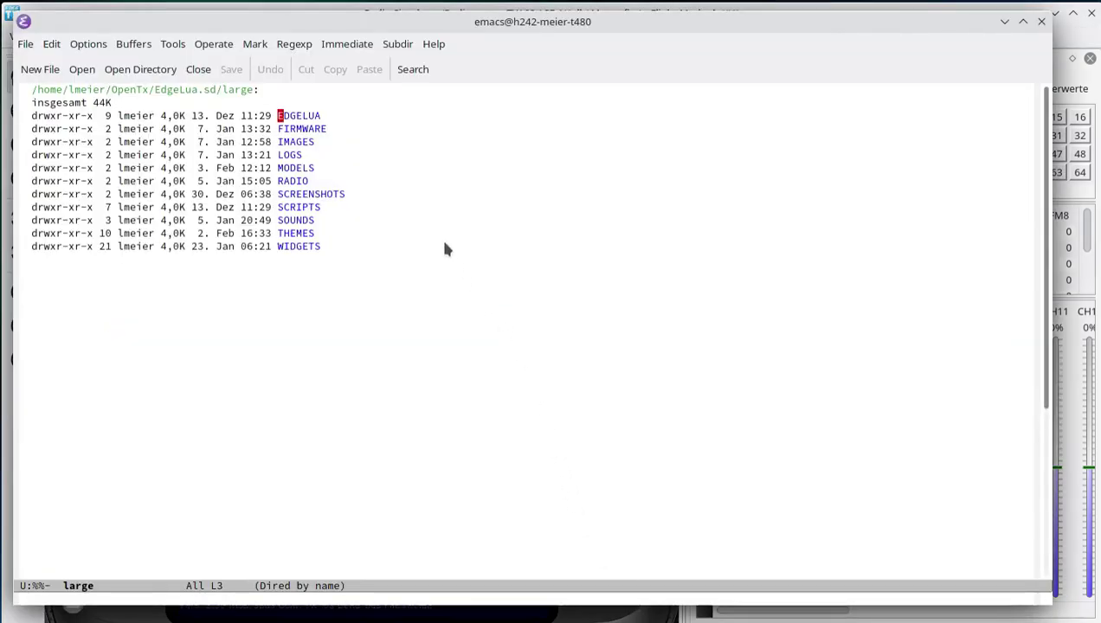
mouse_move(354, 104)
left_mouse_down()
mouse_move(261, 140)
mouse_move(271, 243)
mouse_move(360, 225)
mouse_move(376, 111)
mouse_move(366, 114)
left_mouse_up()
key("Return")
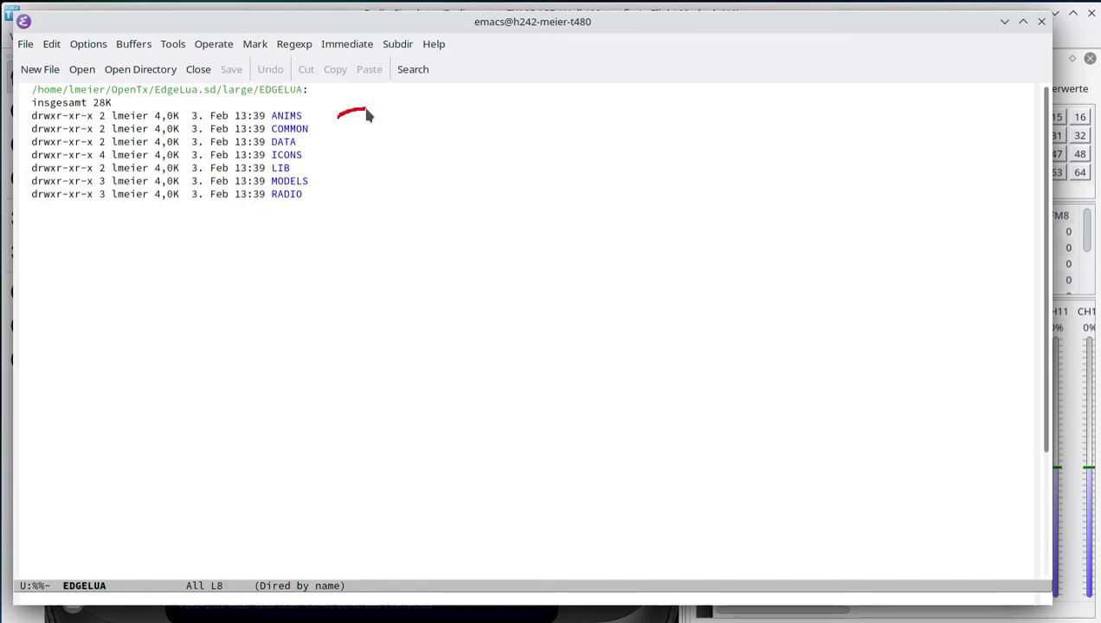
left_click(333, 183)
left_click_drag(332, 185, 363, 187)
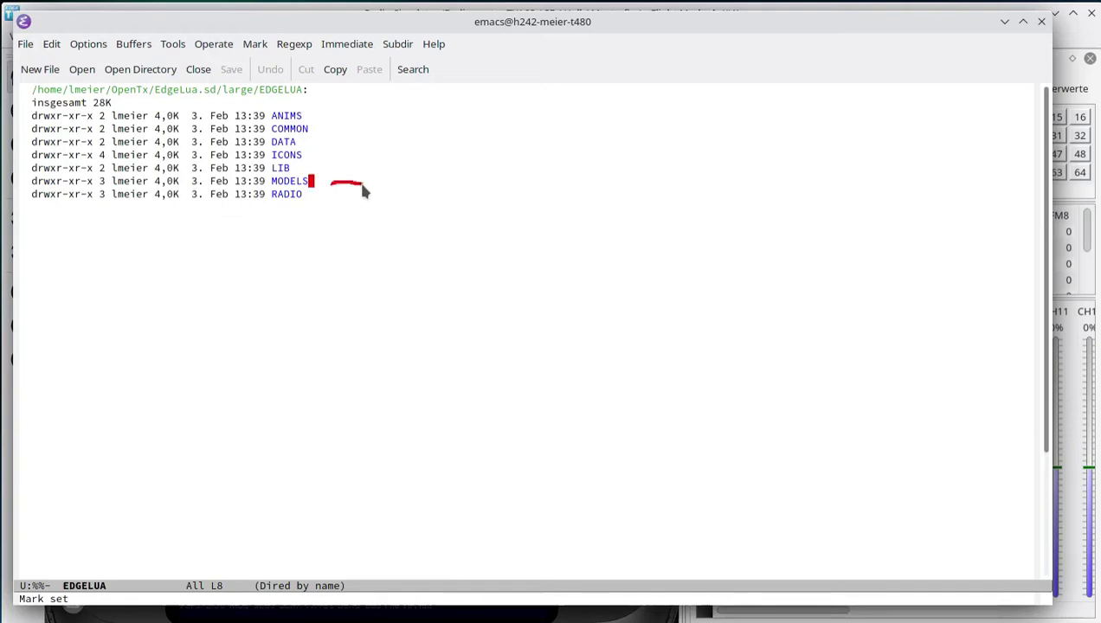
key("Return")
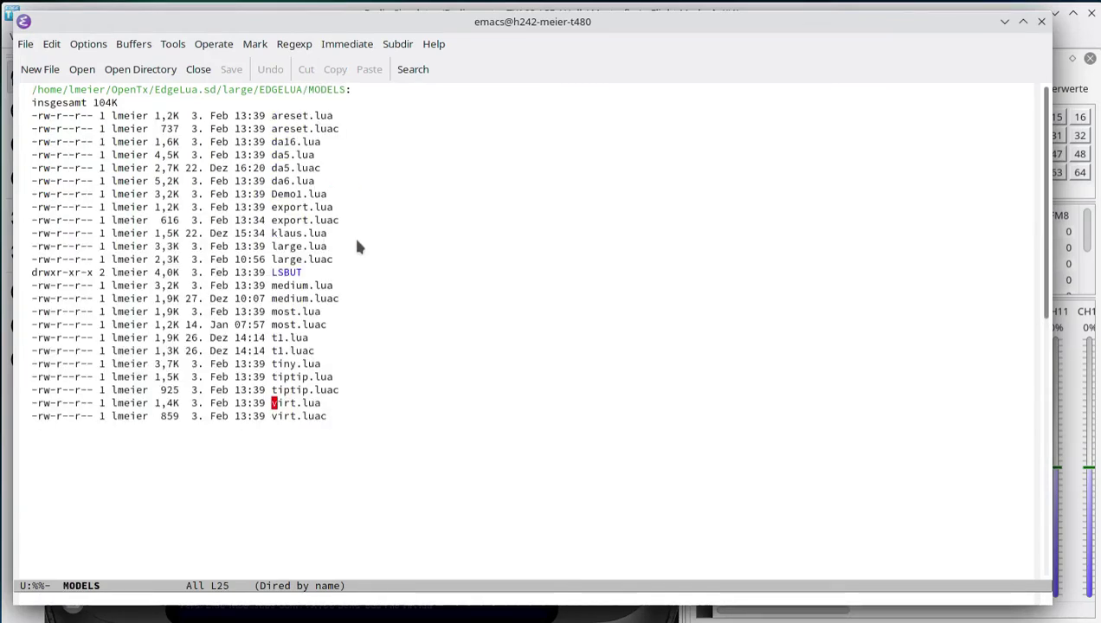
left_click_drag(330, 404, 362, 405)
Switch back to the Radio Simulator, leave the Kollektion1 page and open the model settings of virt
key("alt+Tab")
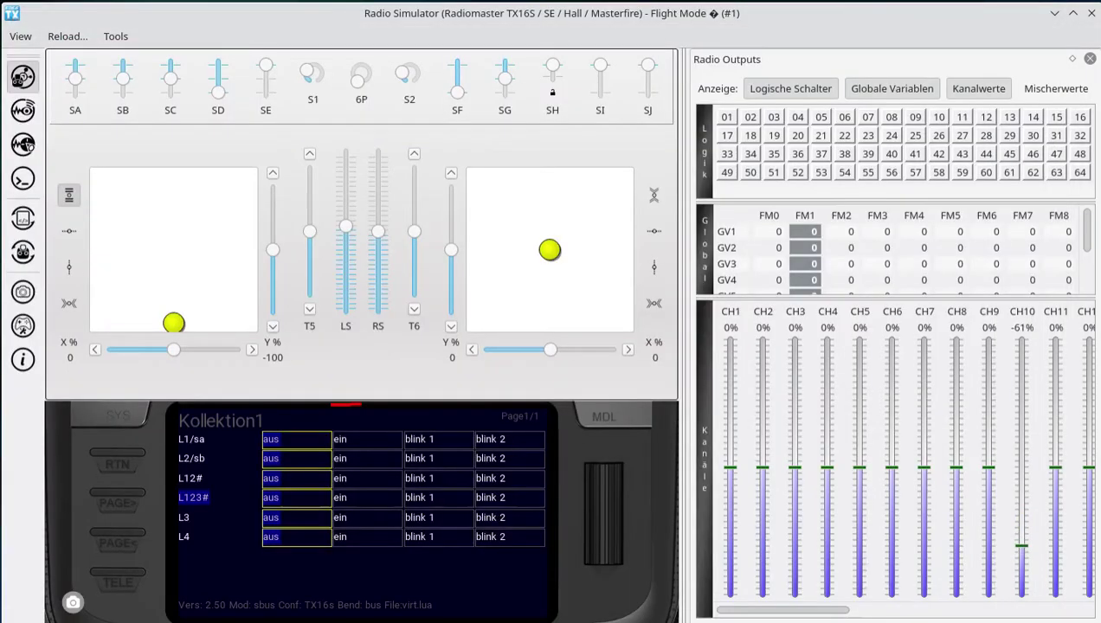
left_click(133, 459)
left_click(585, 418)
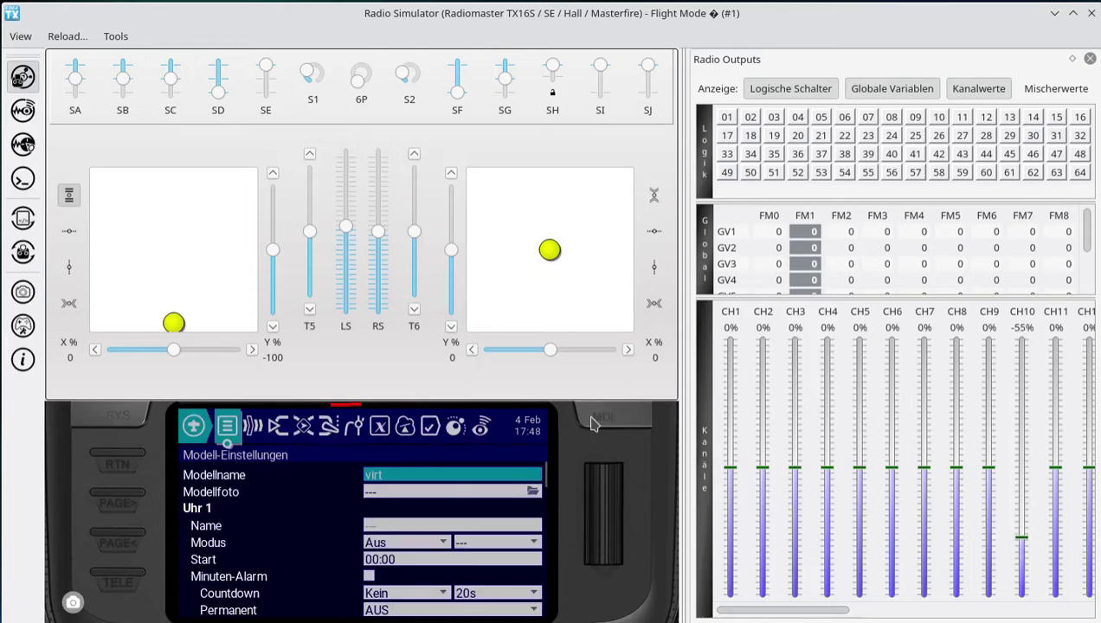
Switch to Emacs, open virt.lua from the MODELS directory and examine the L1 and L2 entries of the Kollektion1 menu
mouse_move(399, 454)
left_mouse_down()
mouse_move(352, 470)
mouse_move(396, 492)
mouse_move(397, 452)
left_mouse_up()
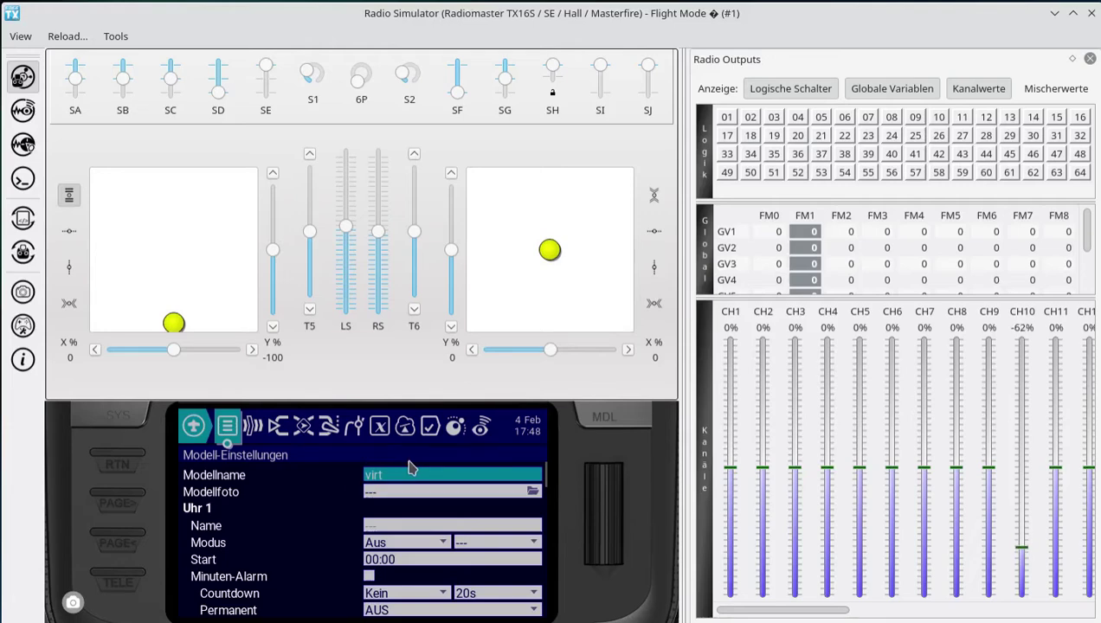
key("alt+Tab")
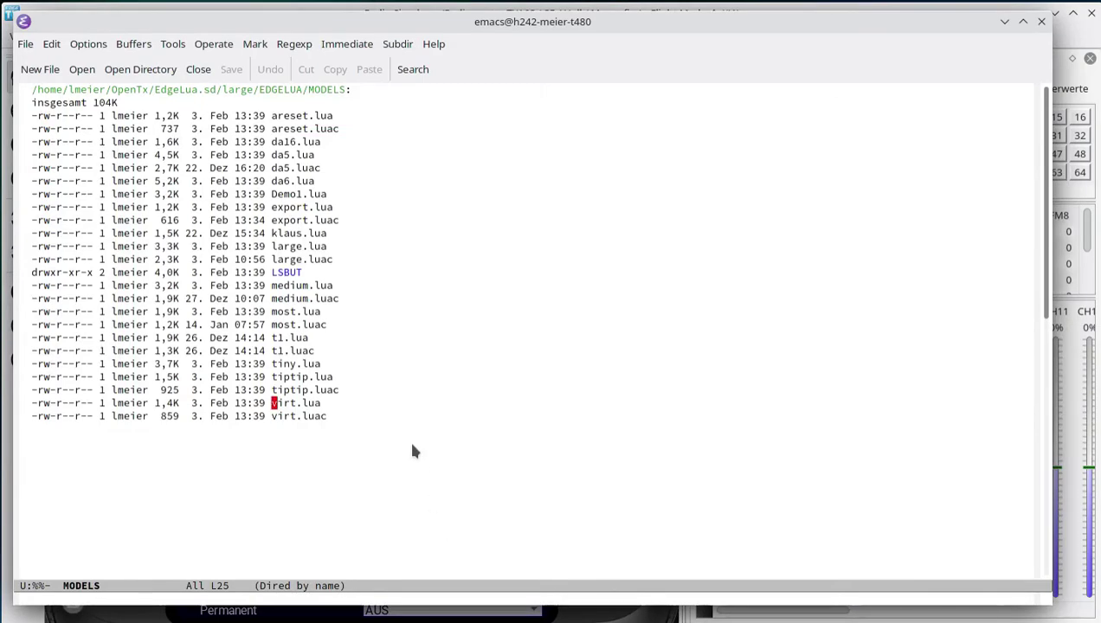
key("Return")
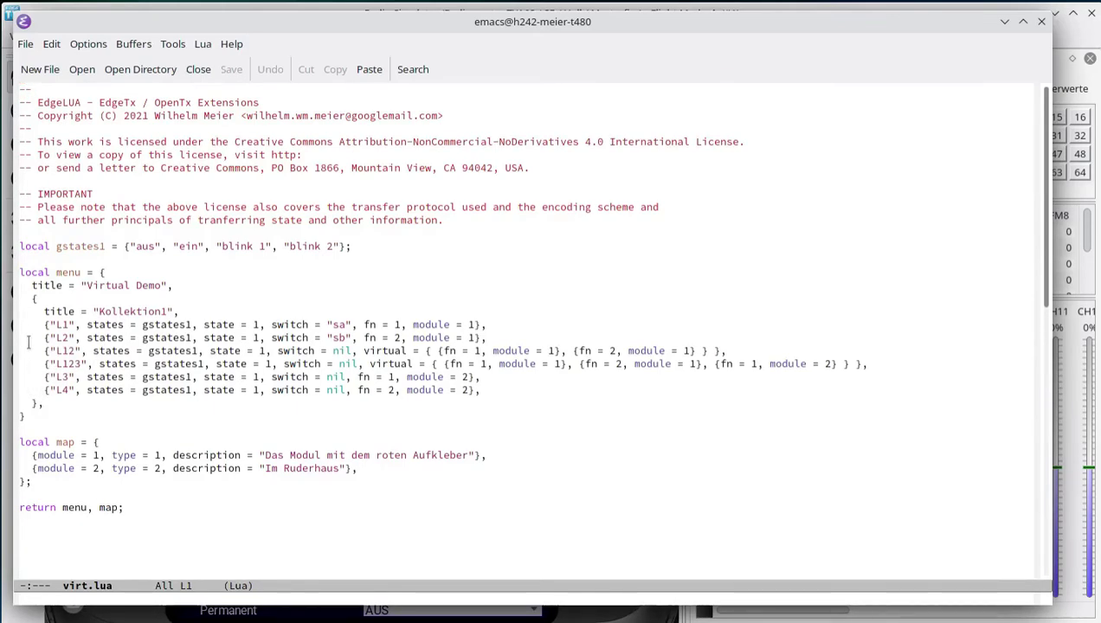
mouse_move(45, 313)
left_mouse_down()
mouse_move(30, 333)
mouse_move(78, 347)
mouse_move(90, 317)
mouse_move(52, 311)
left_mouse_up()
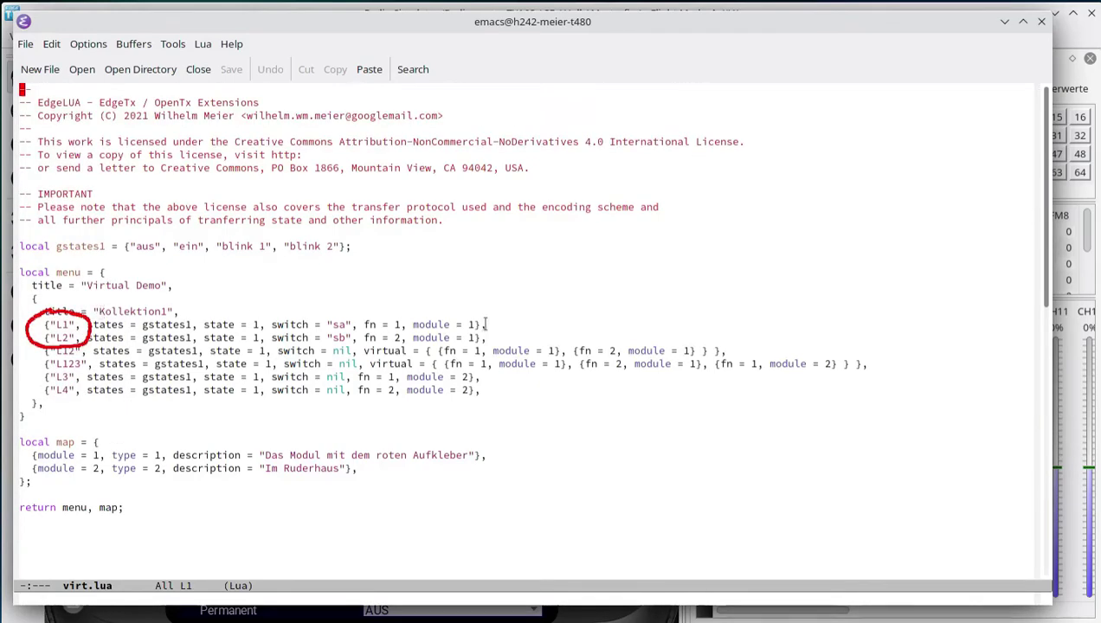
left_click_drag(485, 326, 524, 319)
left_click_drag(489, 342, 516, 336)
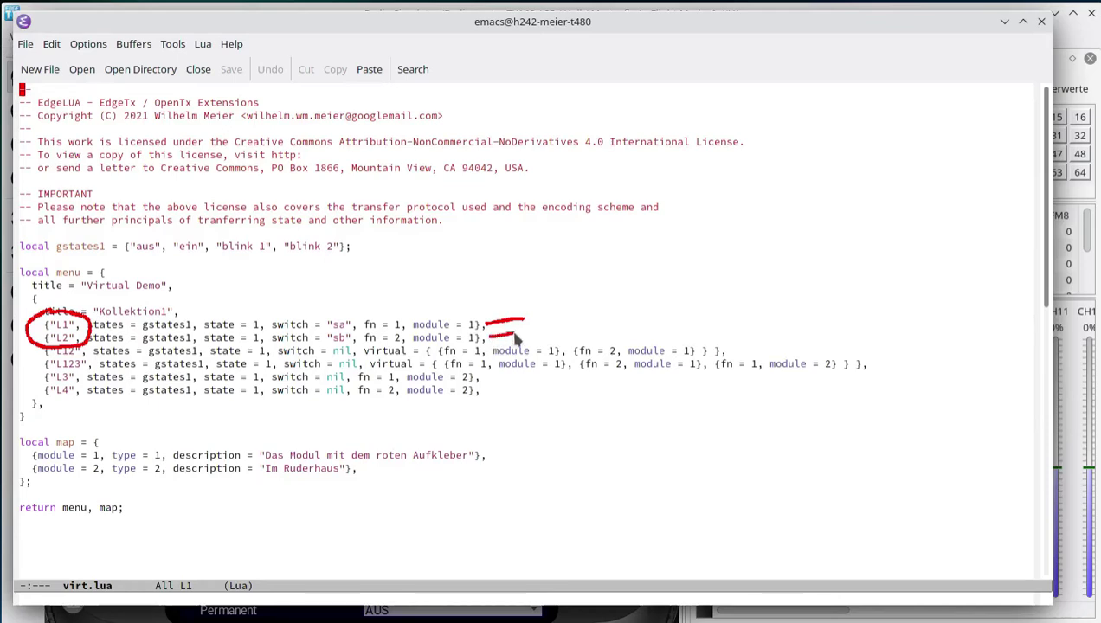
key("shift+super+F11")
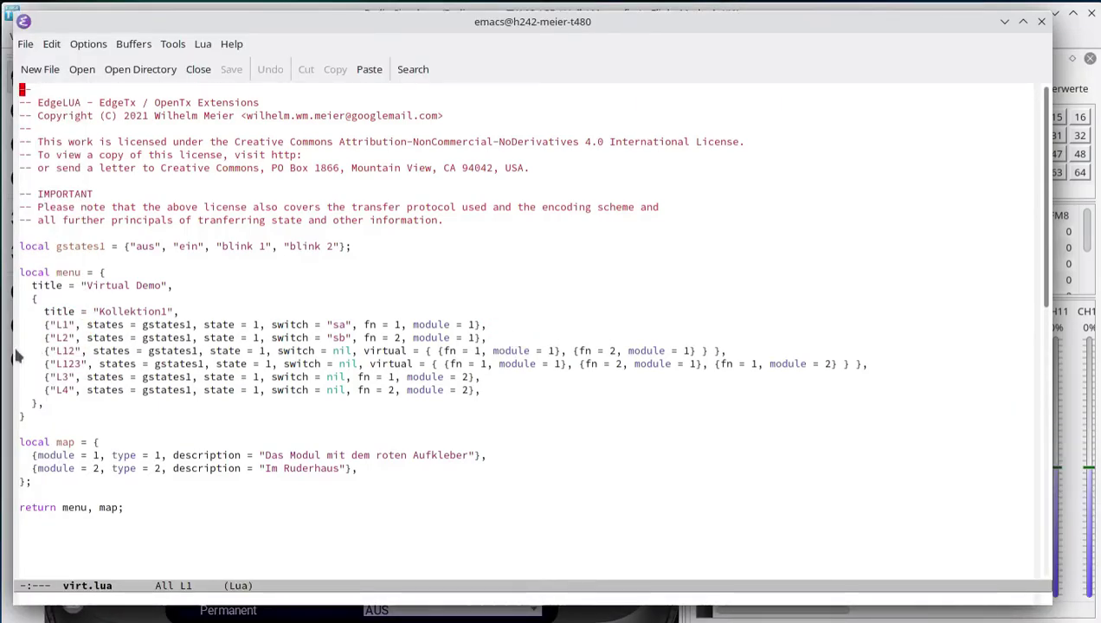
Examine the switch setting and the virtual list in the L12 entry of virt.lua
left_click_drag(15, 351, 42, 351)
left_click_drag(363, 355, 409, 356)
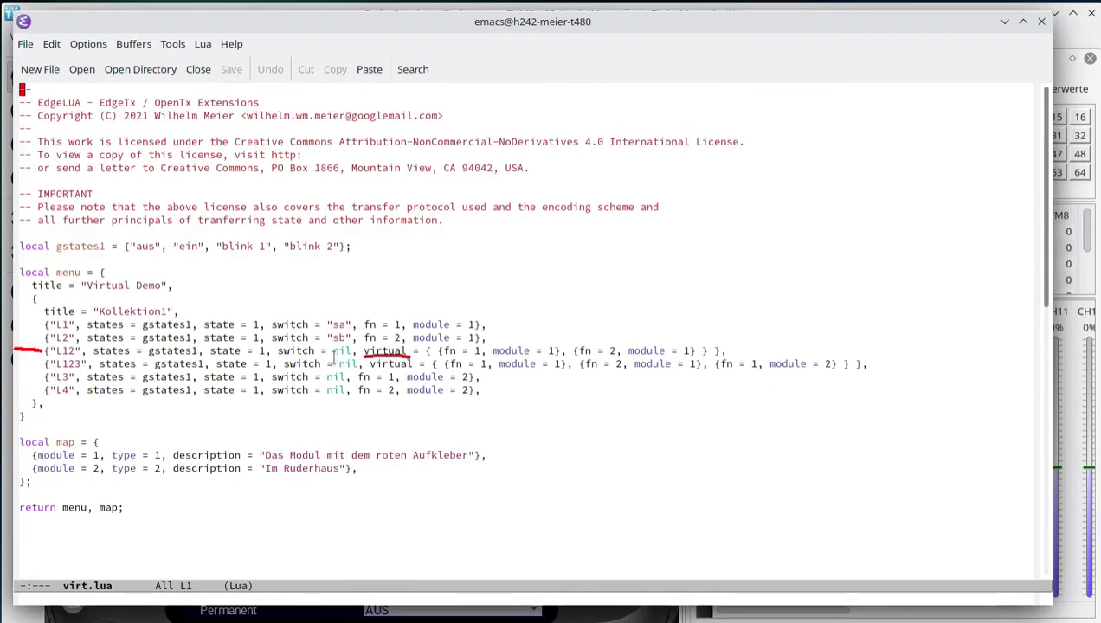
left_click_drag(332, 356, 344, 356)
left_click_drag(410, 352, 708, 354)
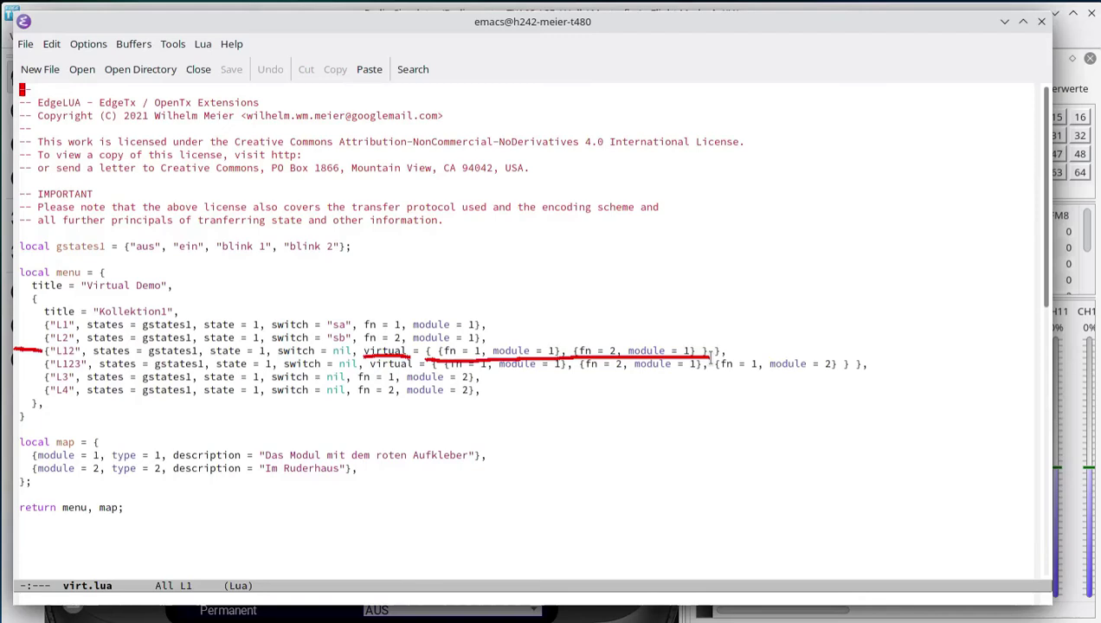
key("shift+super+F11")
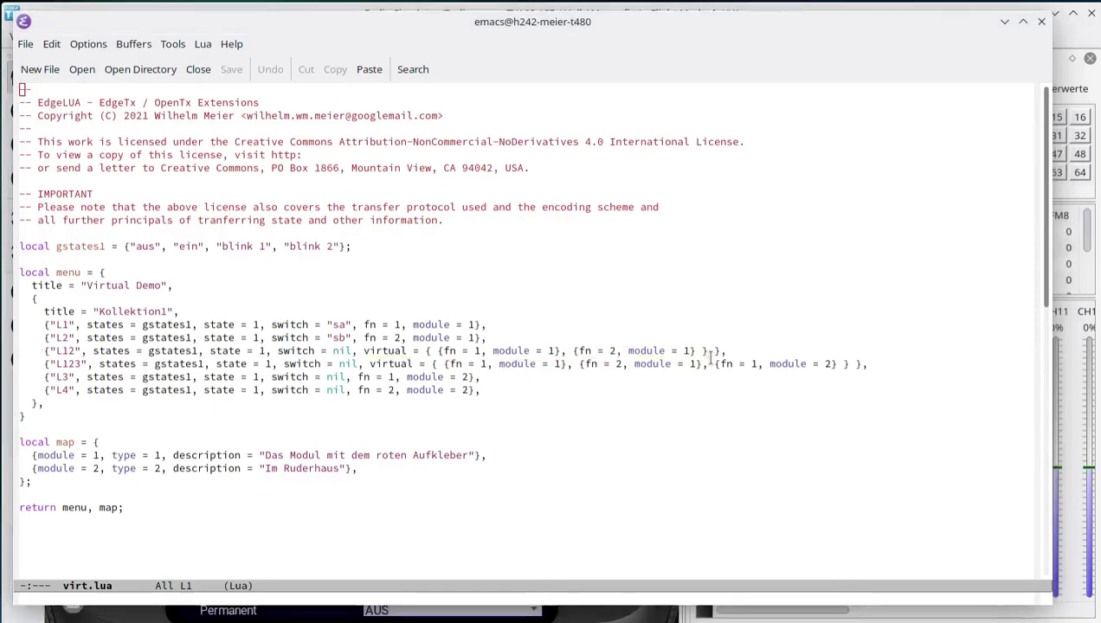
Examine the individual fn and module pairs in the L12 virtual list against the L1 and L2 entries
key("super")
left_click(795, 355)
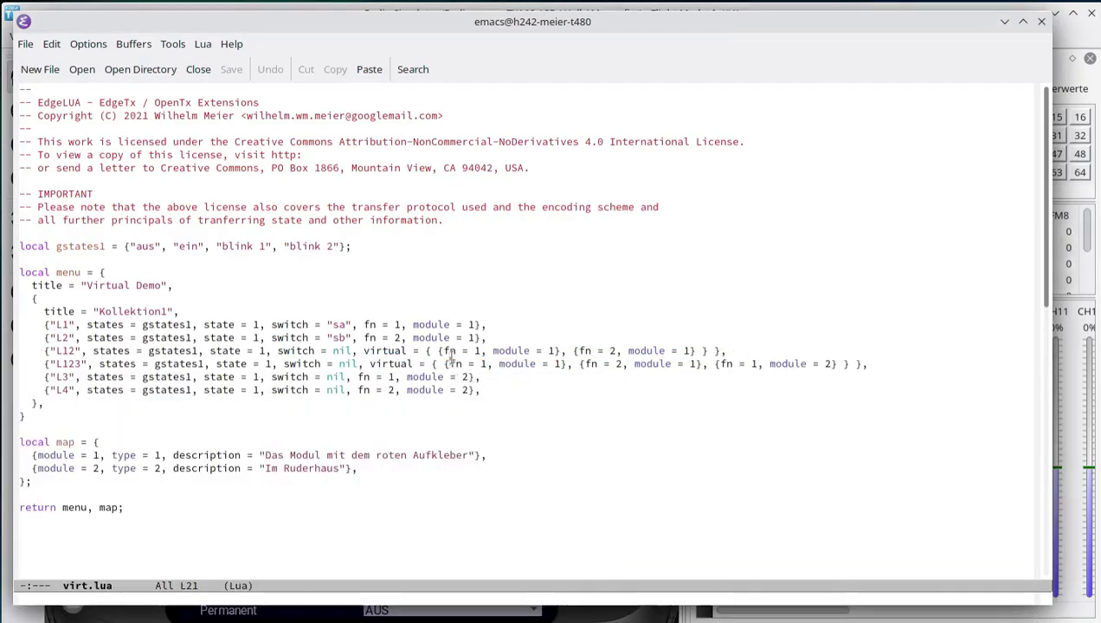
left_click_drag(449, 354, 691, 359)
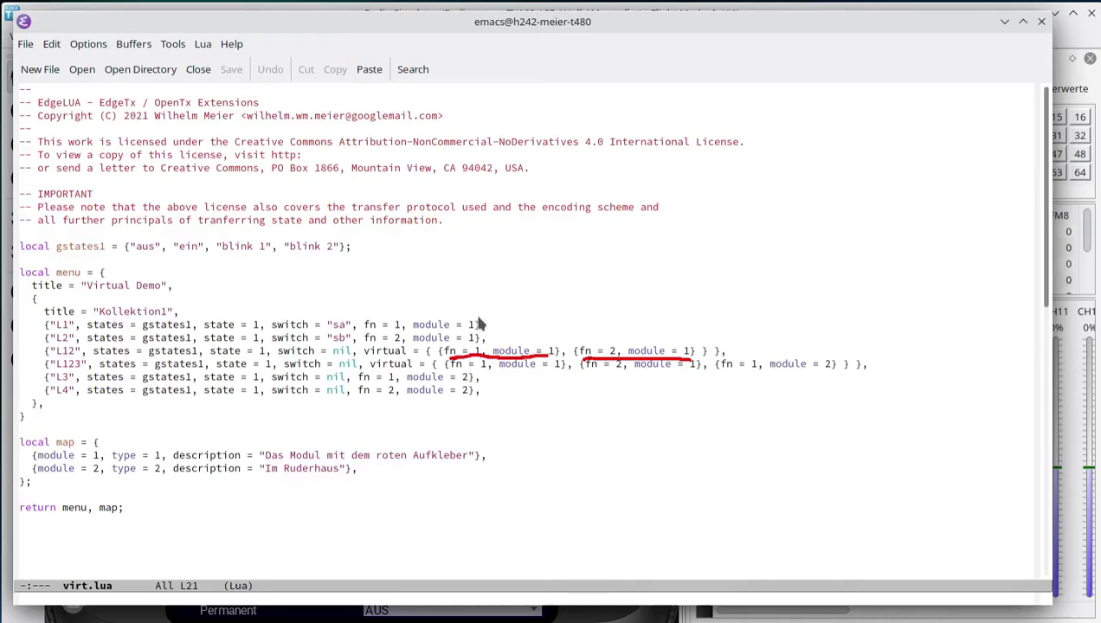
mouse_move(474, 313)
left_mouse_down()
mouse_move(372, 316)
mouse_move(357, 342)
mouse_move(424, 353)
mouse_move(499, 331)
mouse_move(471, 310)
left_mouse_up()
key("ctrl+z")
key("ctrl+z")
key("ctrl+z")
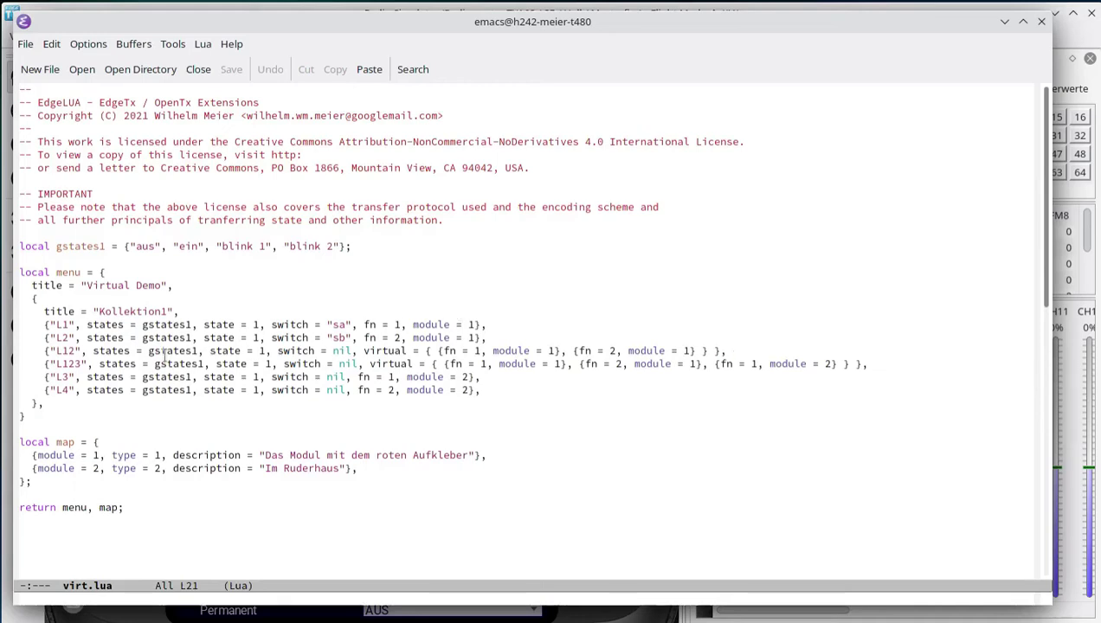
Review the virtual field of the L12 entry and examine the L123 entry with its virtual list
left_click_drag(29, 351, 44, 350)
left_click_drag(362, 354, 407, 354)
key("ctrl+z")
left_click_drag(35, 368, 89, 370)
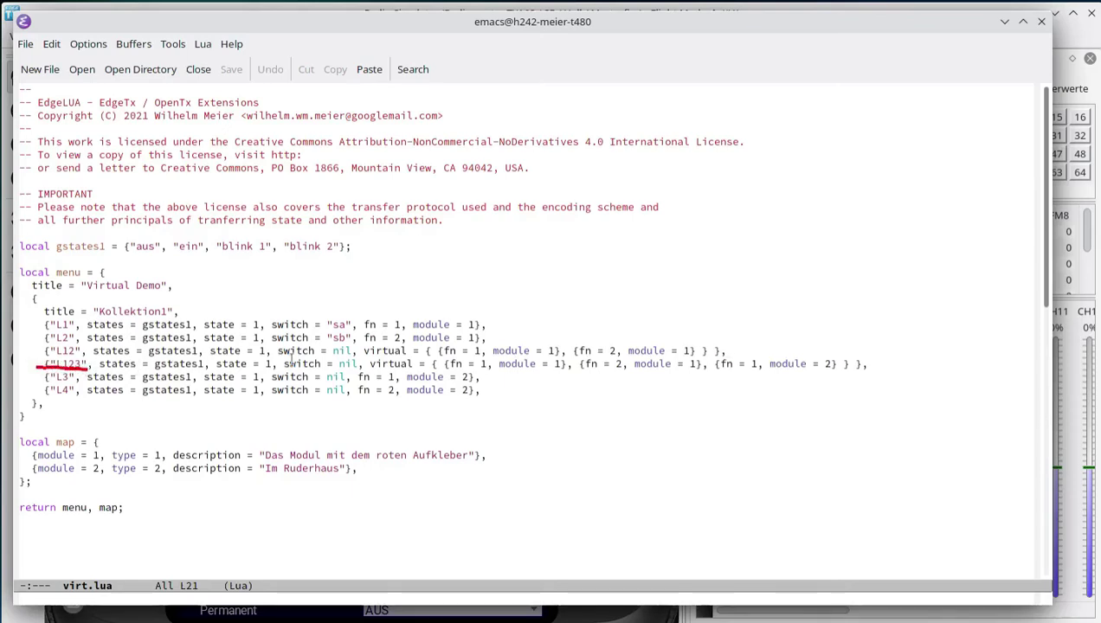
left_click_drag(360, 371, 758, 382)
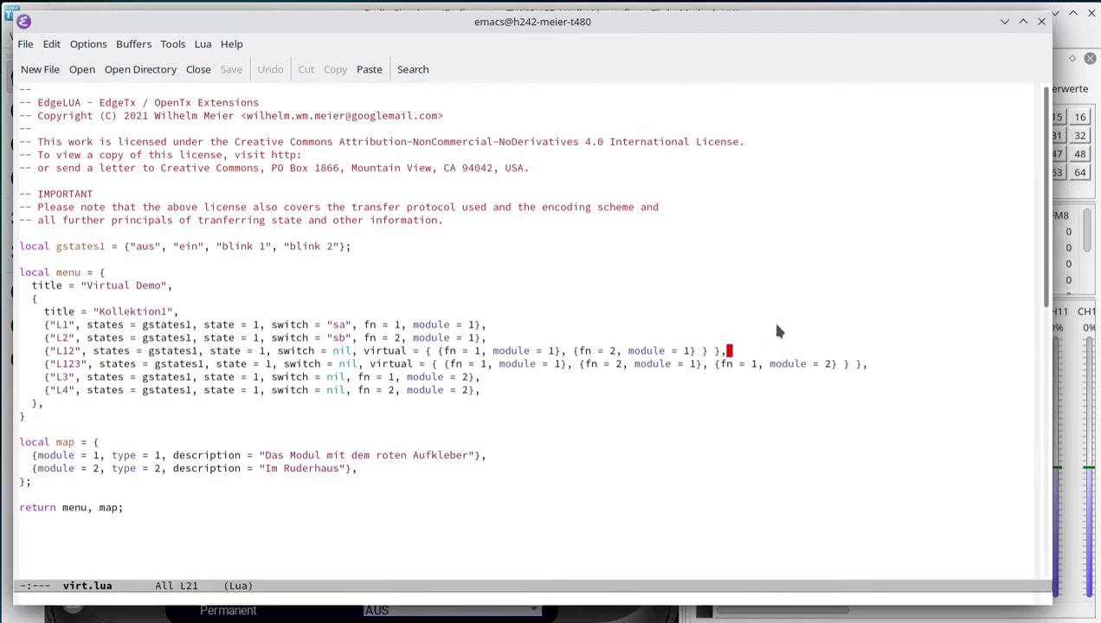
Close the virt.lua buffer and go up from MODELS through EDGELUA to the large directory
key("ctrl+x")
key("k")
key("Return")
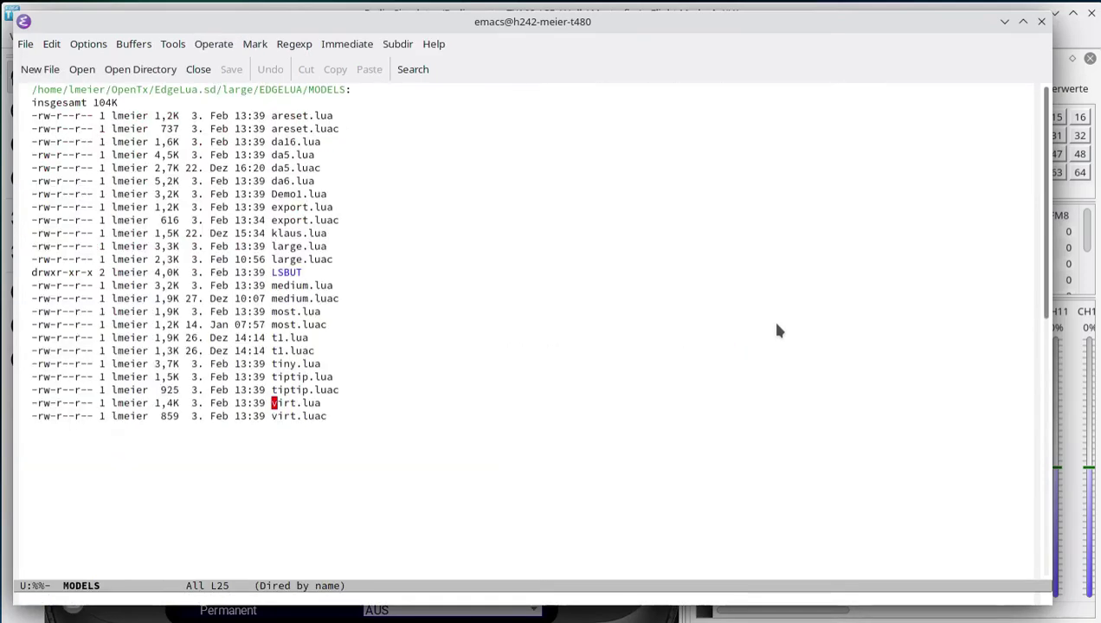
key("Up")
key("^")
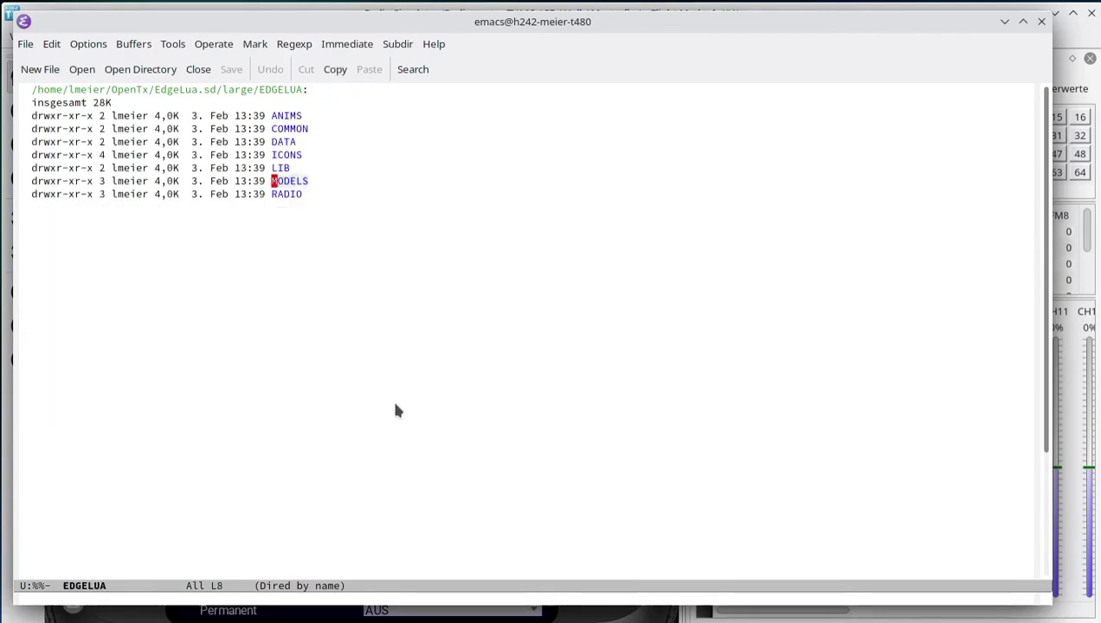
key("^")
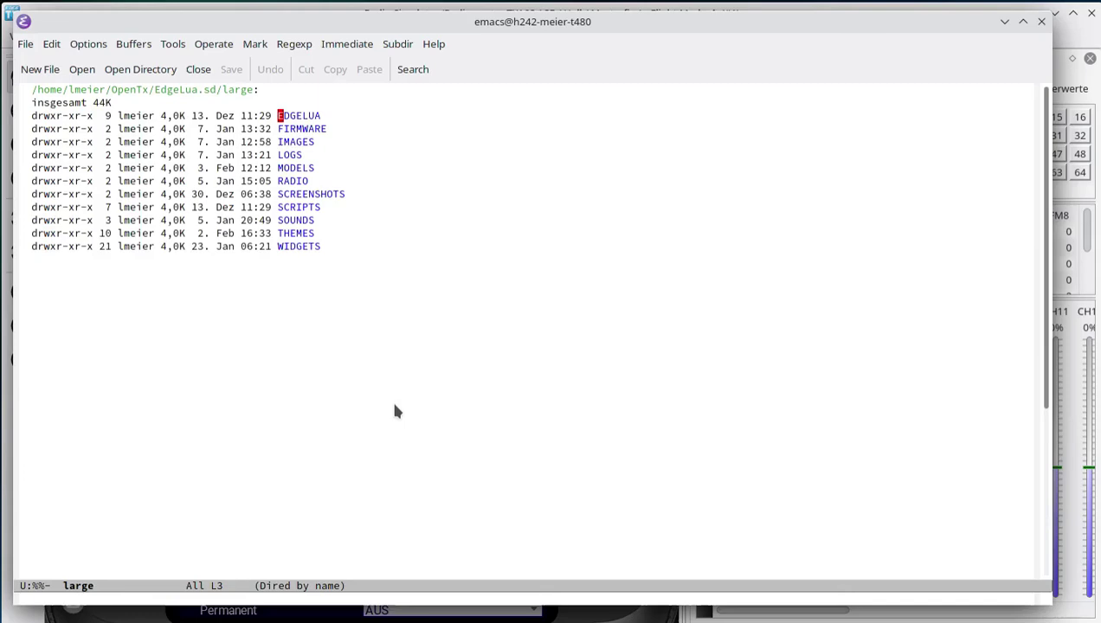
Switch to the Radio Simulator, leave the model settings and open the Kollektion1 page full screen
key("alt+Tab")
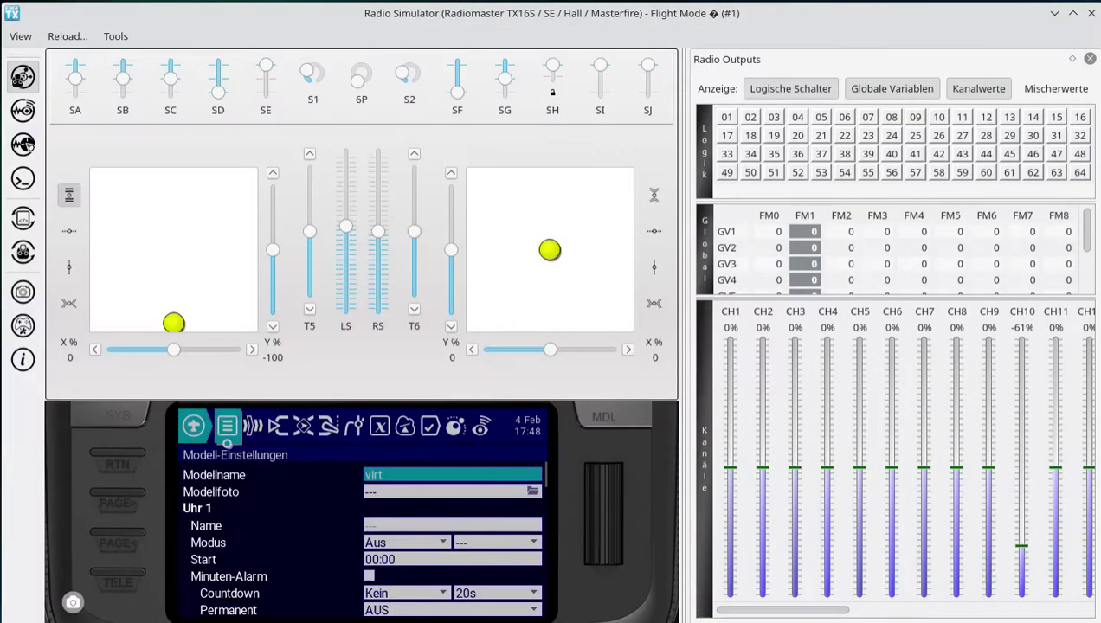
left_click(108, 459)
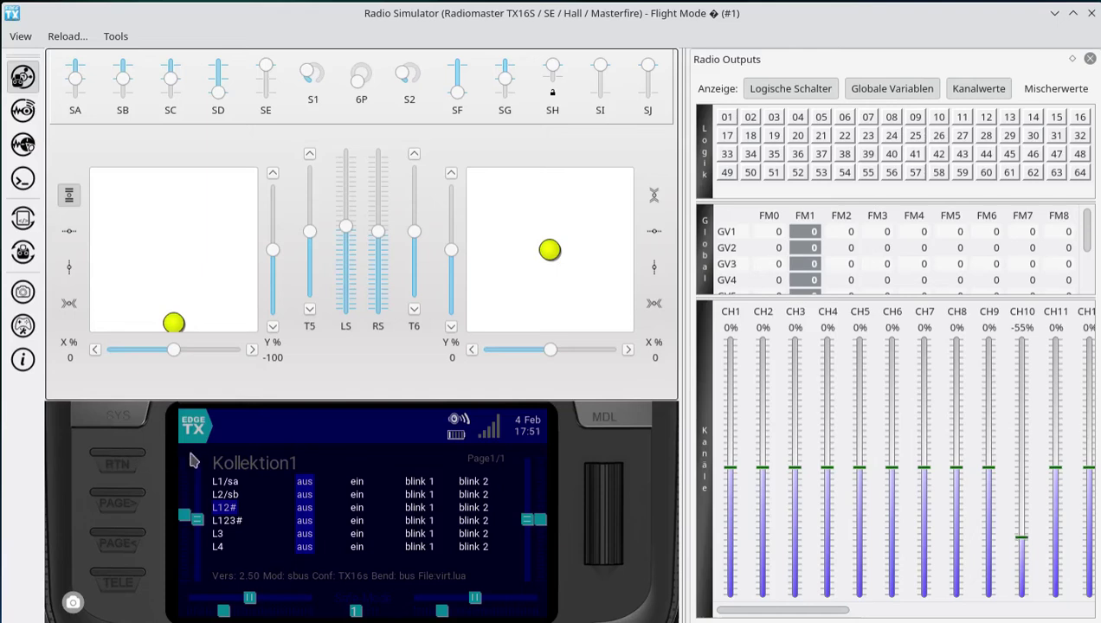
left_click(295, 482)
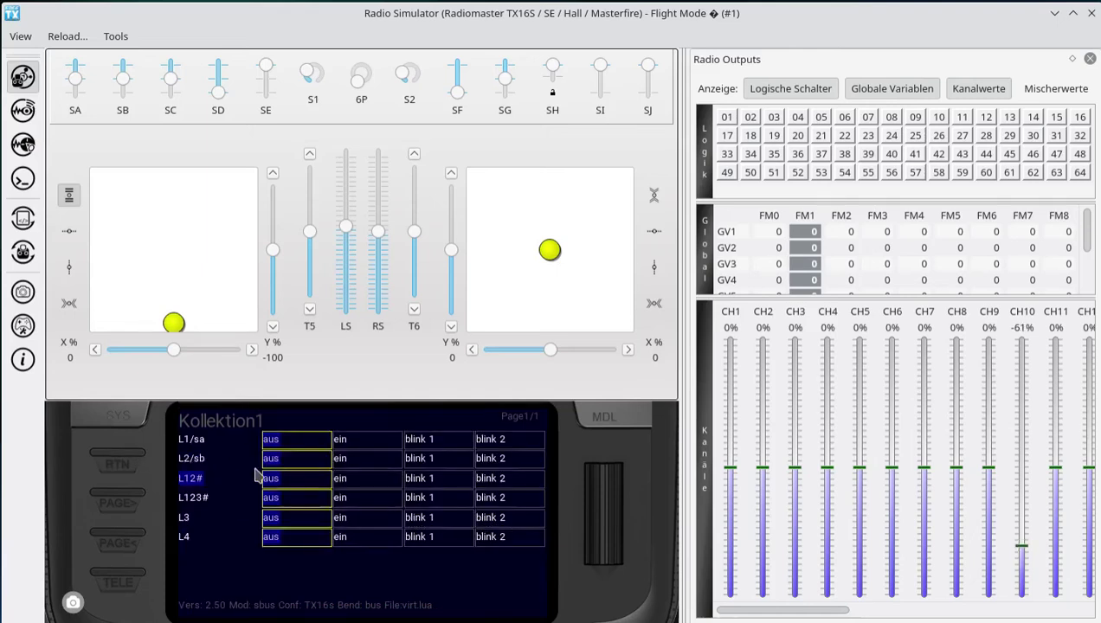
Set function L1/sa to ein and leave the full-screen Kollektion1 page
left_click(355, 443)
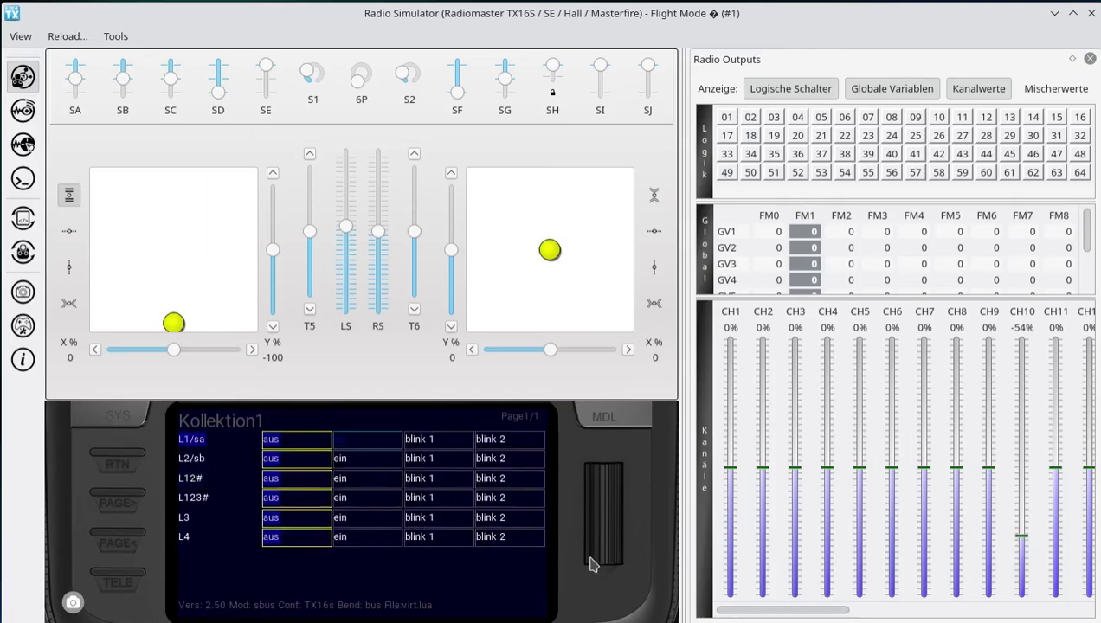
scroll(593, 559, "down", 1)
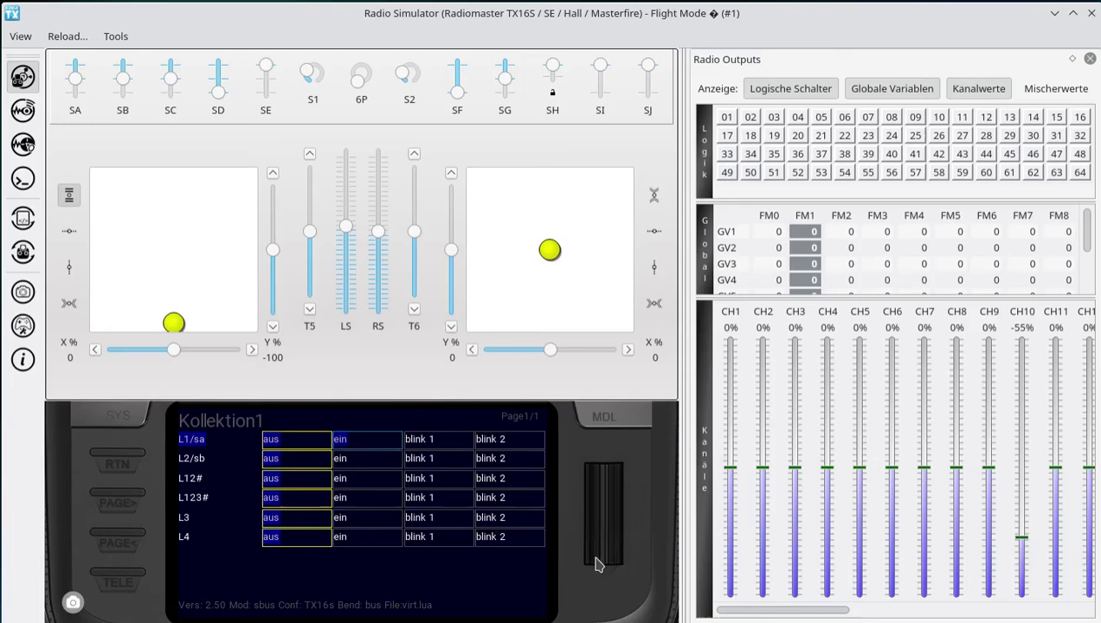
left_click(127, 458)
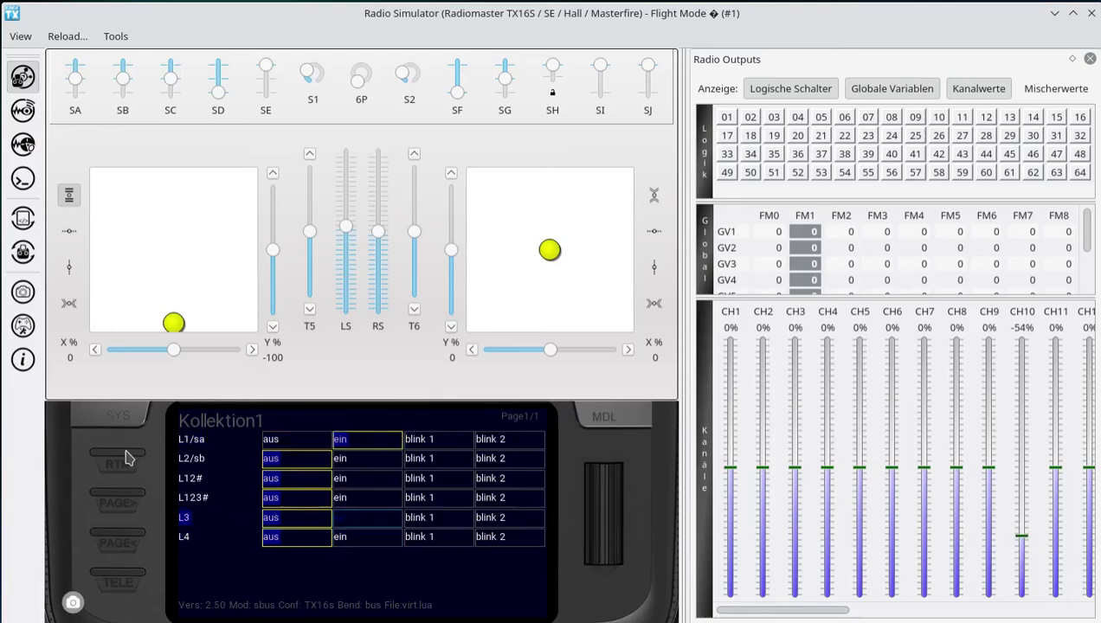
left_click(127, 457)
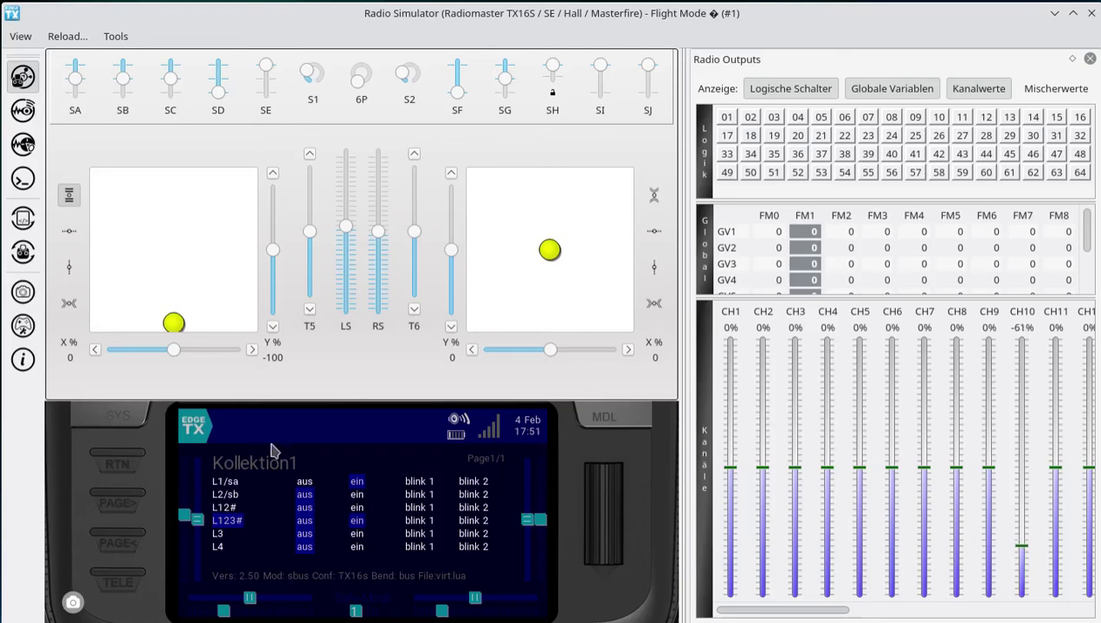
Examine the compact Kollektion1 page on the radio's main screen together with the T5 and T6 trims
mouse_move(236, 437)
left_mouse_down()
mouse_move(198, 506)
mouse_move(337, 576)
mouse_move(417, 579)
left_mouse_up()
left_click(368, 513)
mouse_move(292, 167)
left_mouse_down()
mouse_move(308, 310)
mouse_move(332, 268)
mouse_move(313, 135)
left_mouse_up()
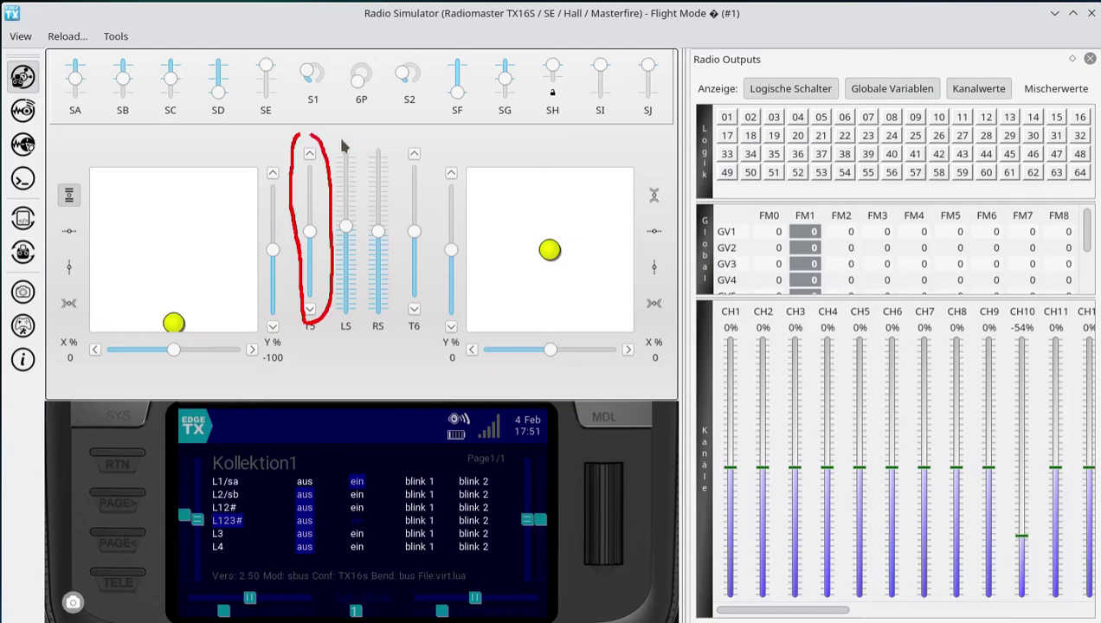
mouse_move(415, 141)
left_mouse_down()
mouse_move(401, 208)
mouse_move(433, 264)
mouse_move(441, 153)
mouse_move(423, 138)
left_mouse_up()
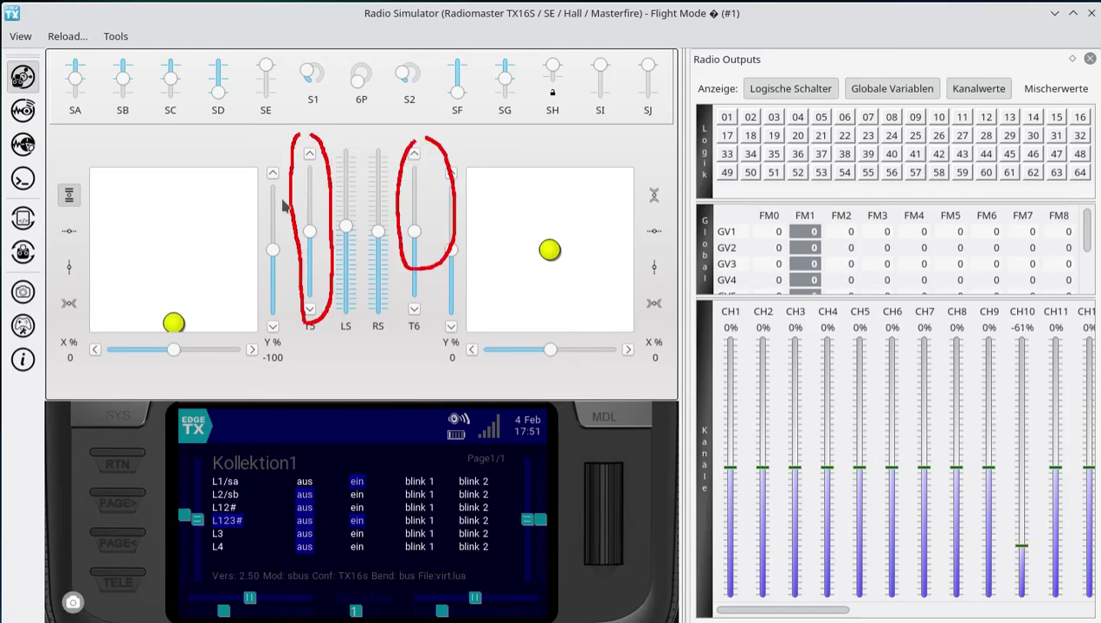
key("ctrl+z")
key("ctrl+z")
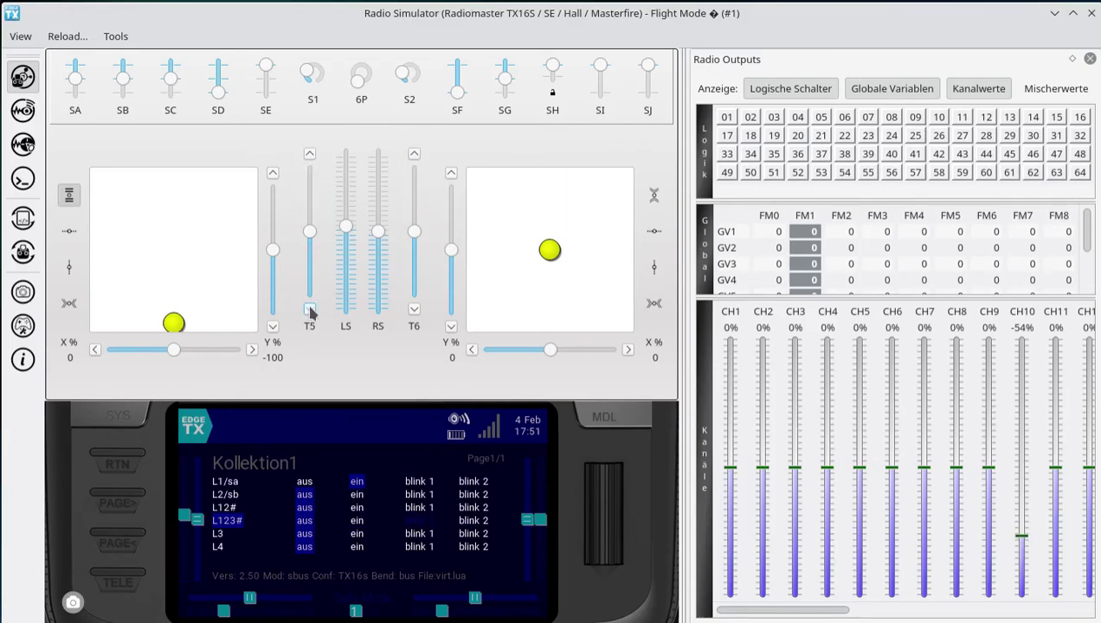
Set function L3 to blink 2 on the compact Kollektion1 page using the T5 and T6 trims
mouse_move(422, 477)
left_mouse_down()
mouse_move(381, 524)
mouse_move(449, 539)
mouse_move(421, 478)
left_mouse_up()
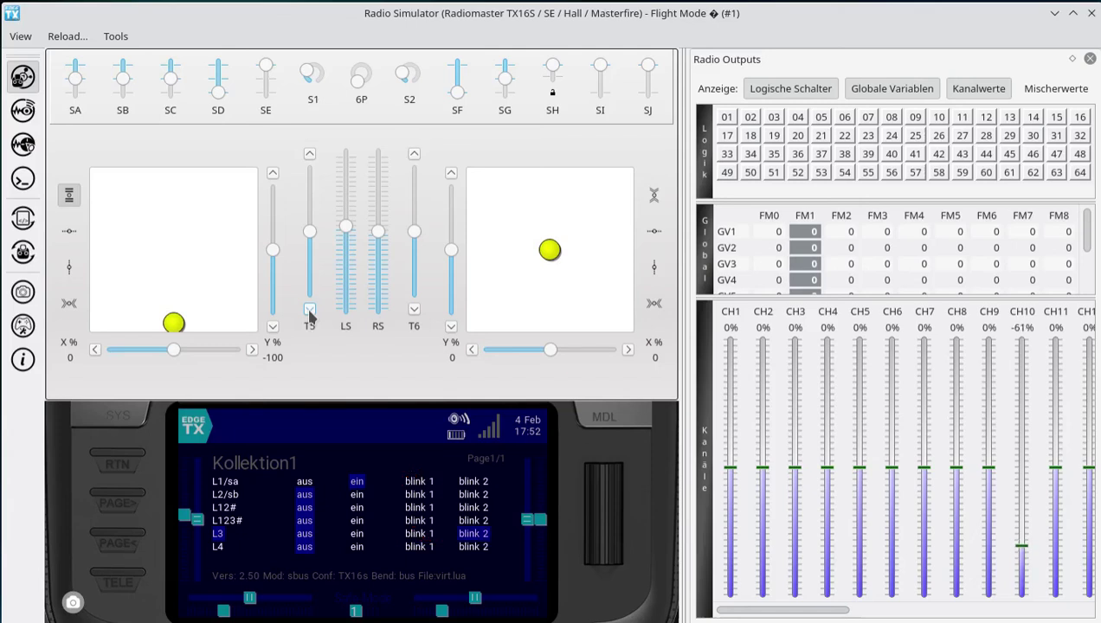
mouse_move(485, 518)
left_mouse_down()
mouse_move(446, 558)
mouse_move(504, 548)
left_mouse_up()
mouse_move(415, 143)
left_mouse_down()
mouse_move(406, 175)
mouse_move(424, 149)
mouse_move(414, 140)
left_mouse_up()
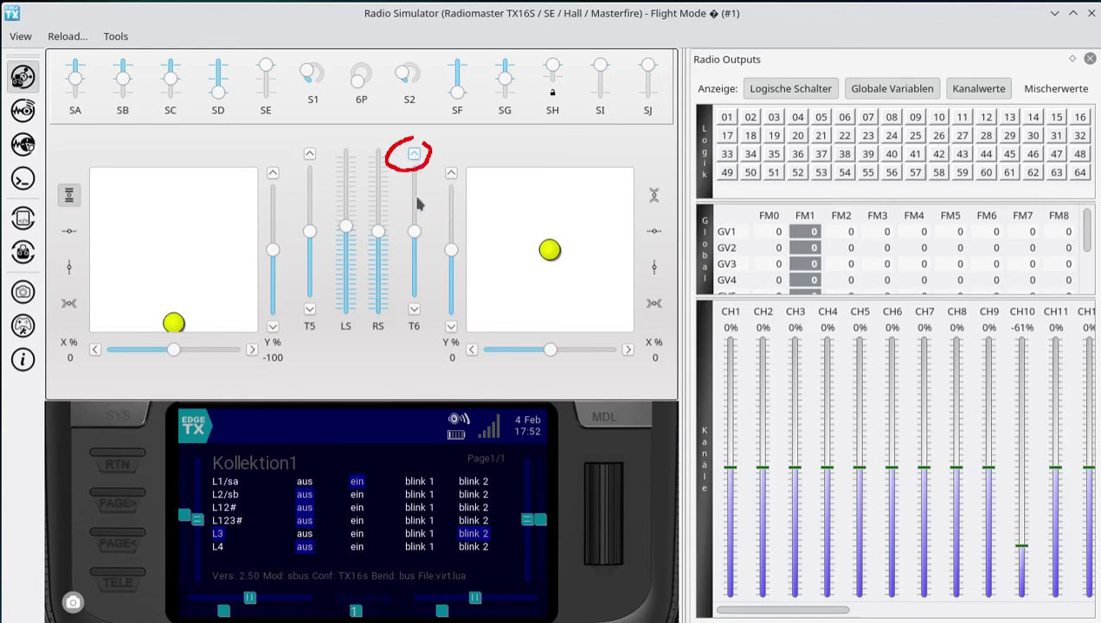
mouse_move(474, 511)
left_mouse_down()
mouse_move(444, 525)
mouse_move(466, 561)
mouse_move(499, 543)
left_mouse_up()
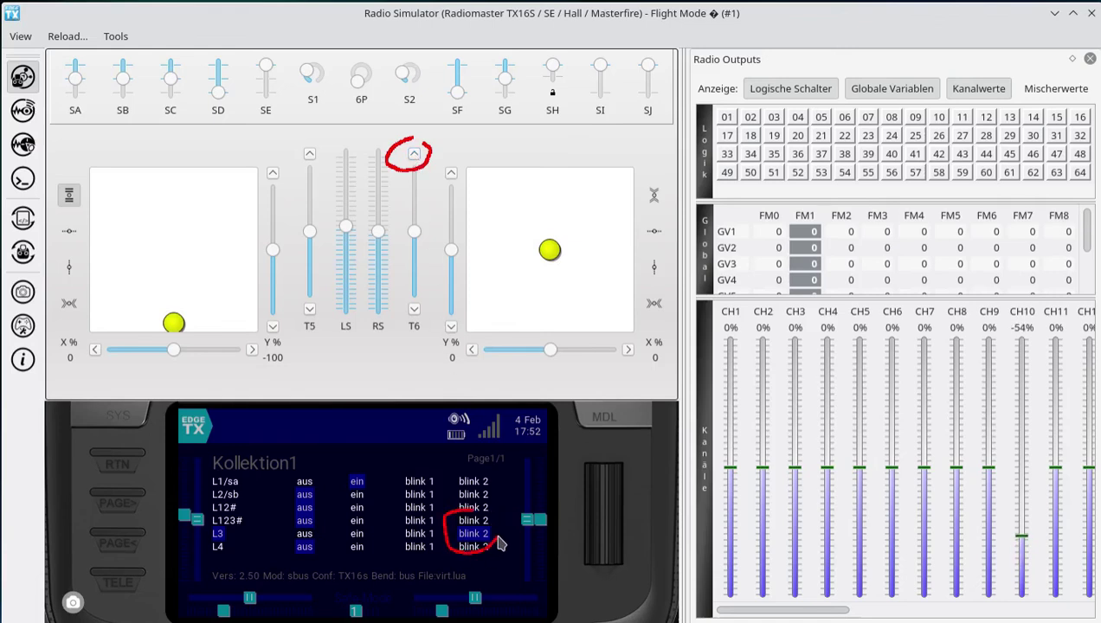
key("ctrl+z")
key("ctrl+z")
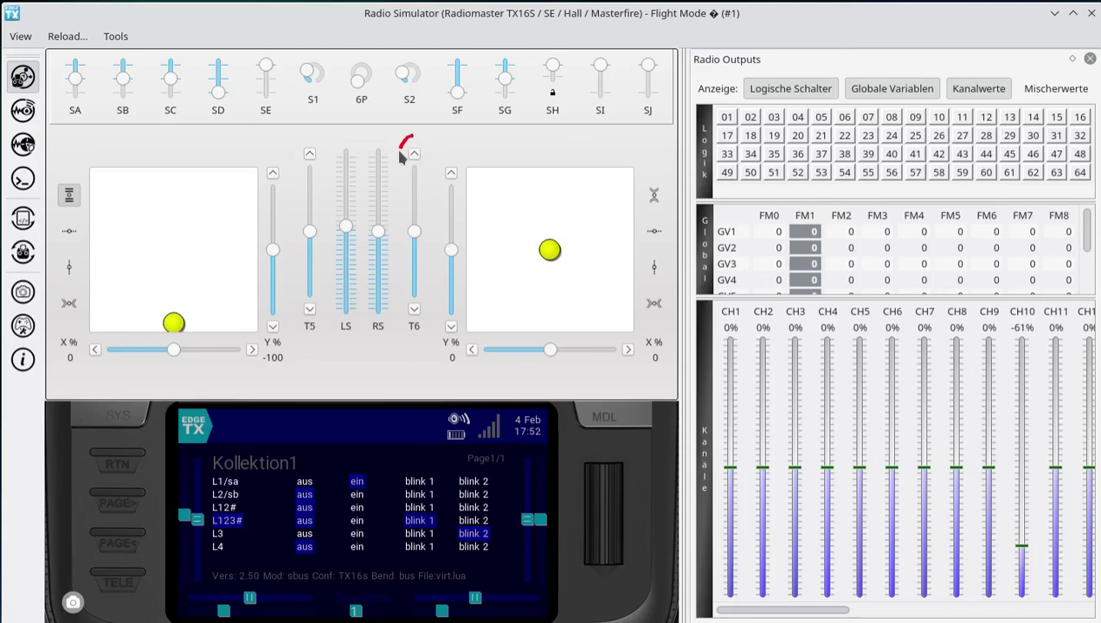
mouse_move(402, 278)
left_mouse_down()
mouse_move(426, 291)
mouse_move(414, 139)
mouse_move(400, 161)
mouse_move(433, 138)
mouse_move(415, 153)
left_mouse_up()
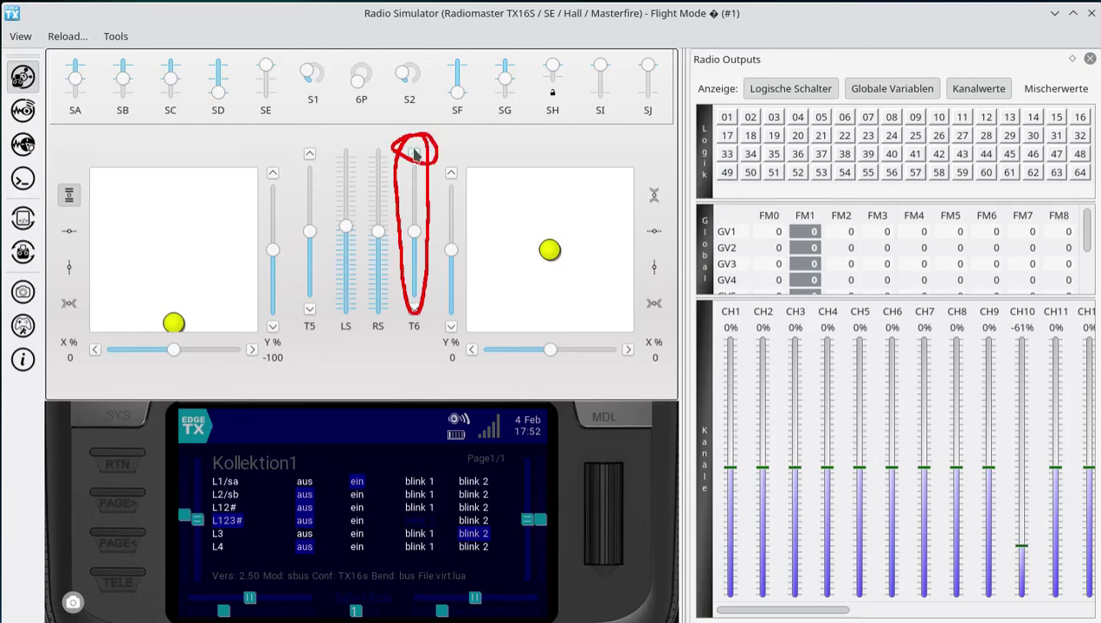